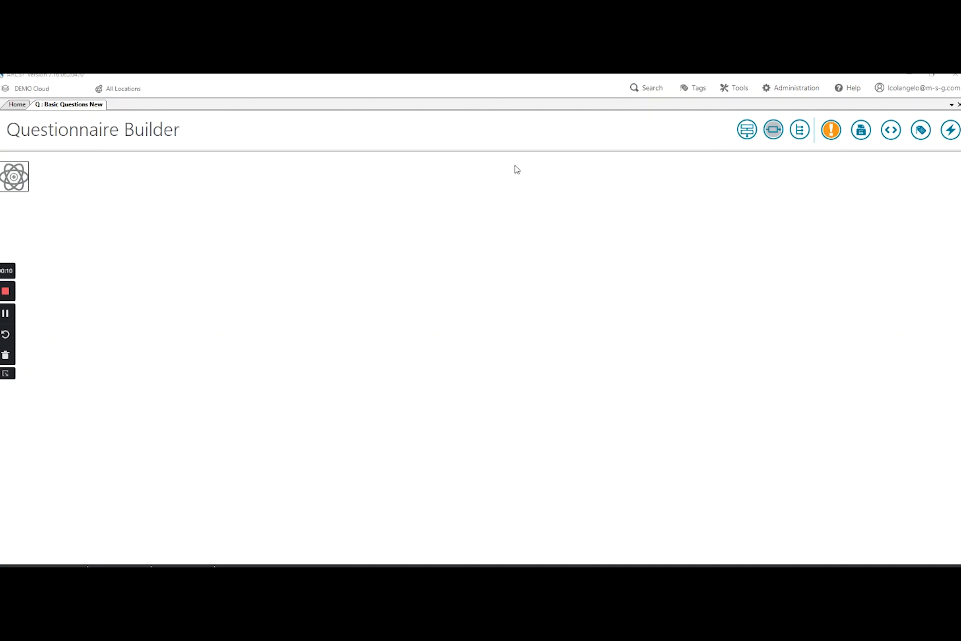
Add a Get Value question from the basic question types to the empty Basic Questions New questionnaire
left_click(16, 105)
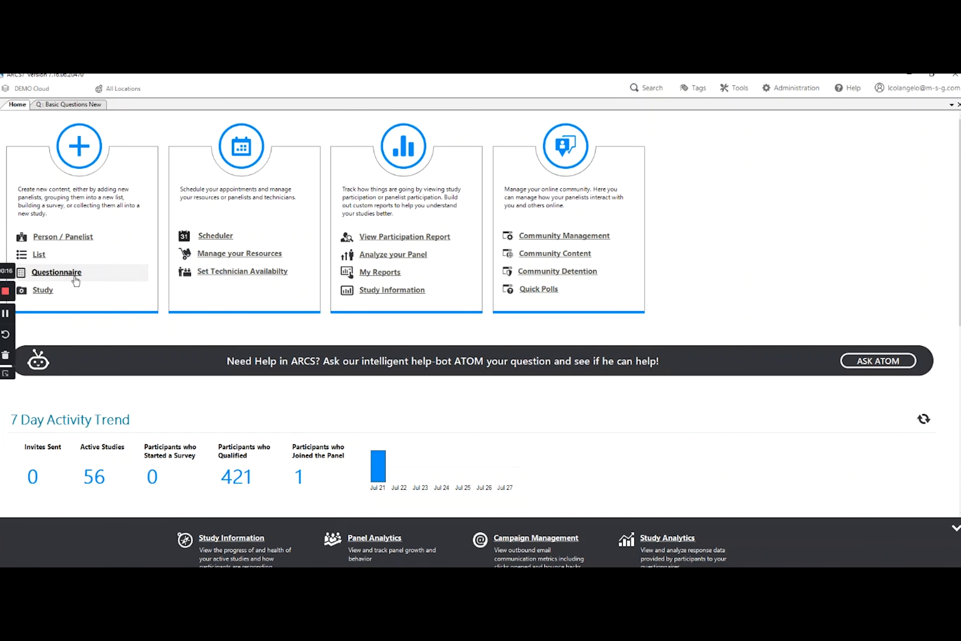
left_click(56, 106)
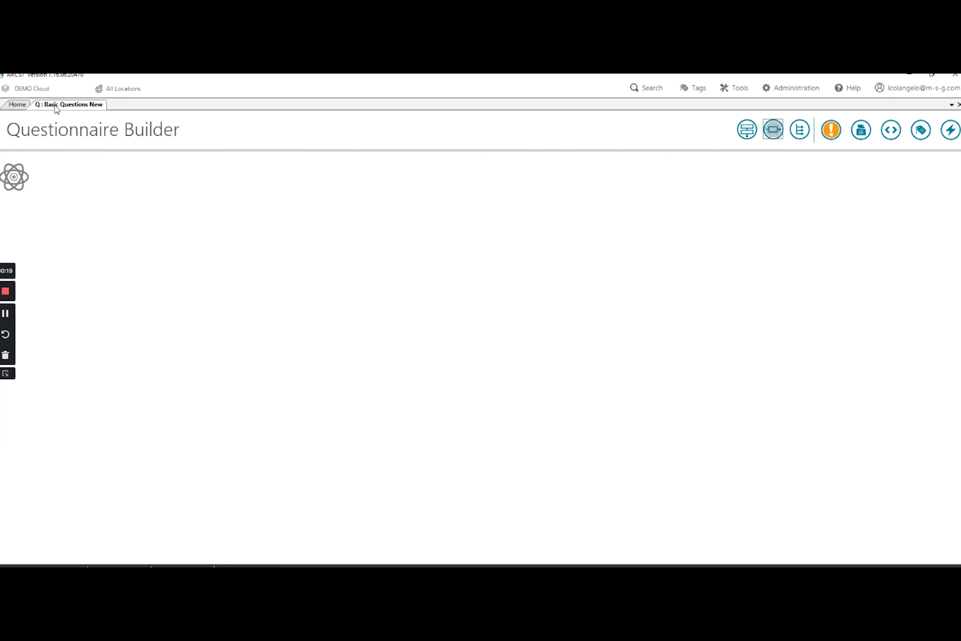
left_click(15, 178)
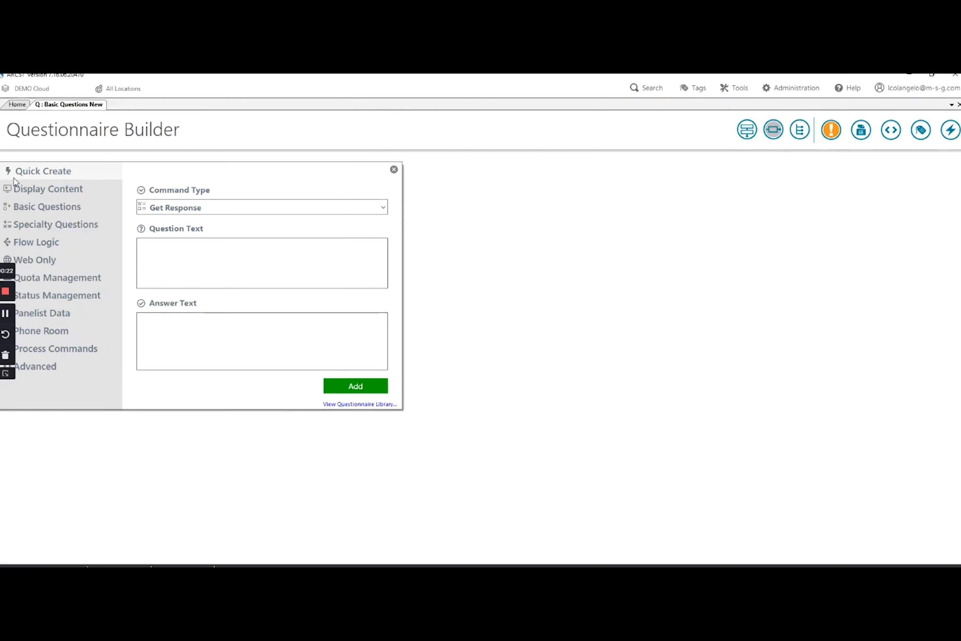
left_click(60, 206)
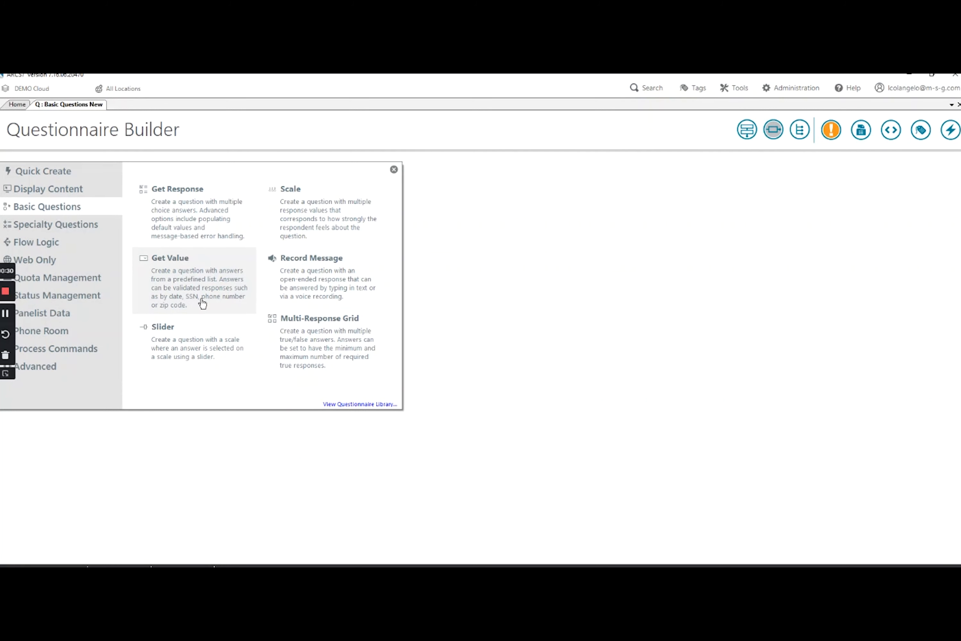
left_click(196, 286)
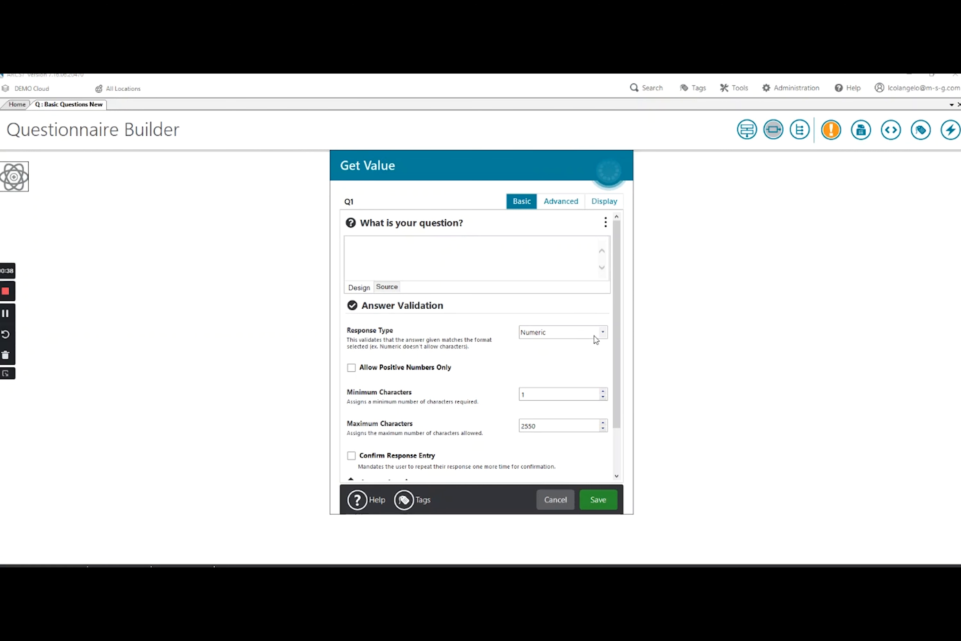
Try the Date, PhoneNumber, ZipCode and Birthdate response types for the question, ending with Numeric
left_click(602, 333)
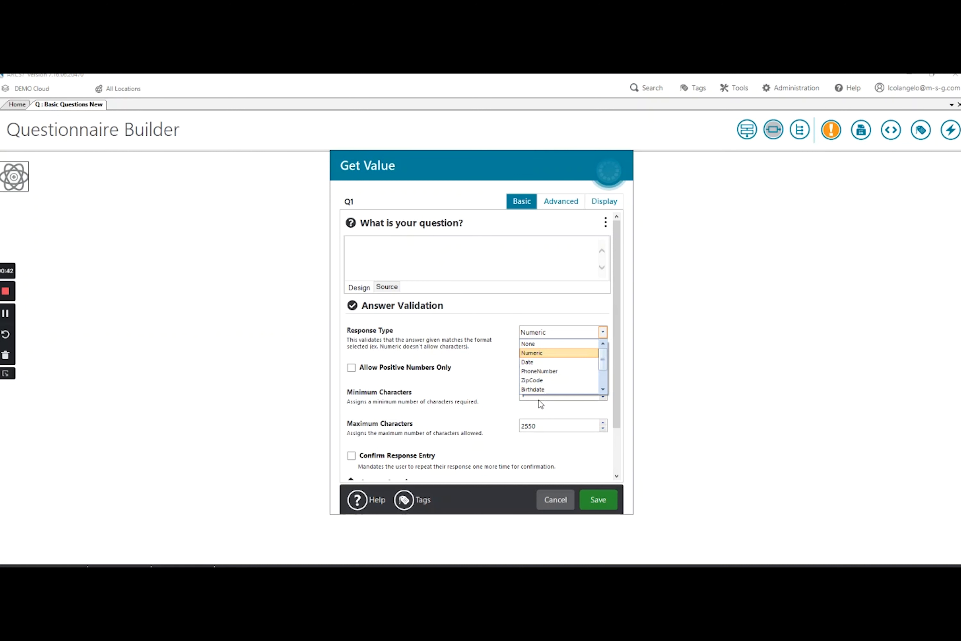
left_click(541, 363)
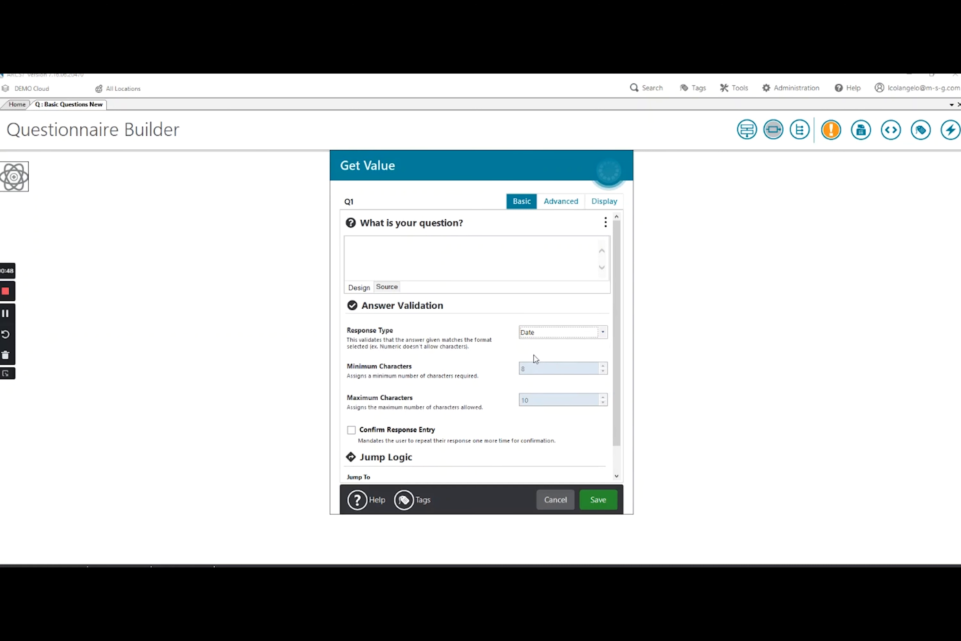
left_click(536, 334)
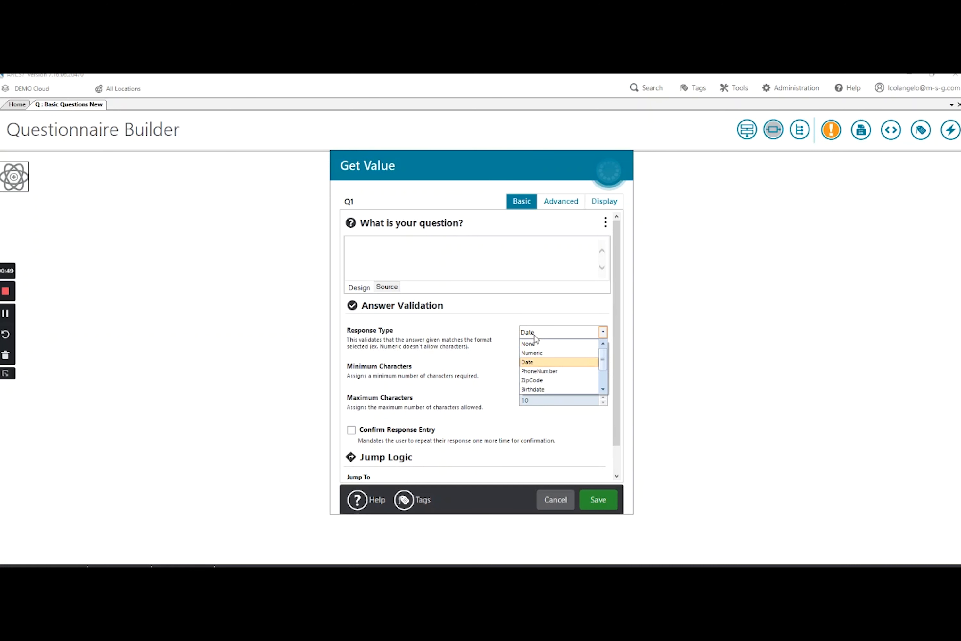
left_click(537, 371)
left_click(550, 332)
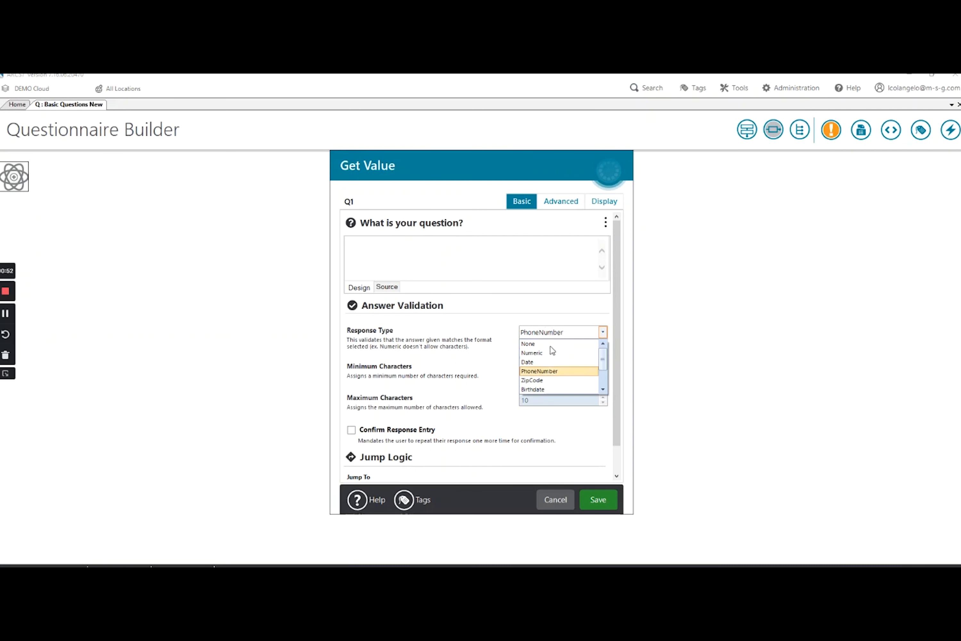
left_click(545, 380)
left_click(544, 334)
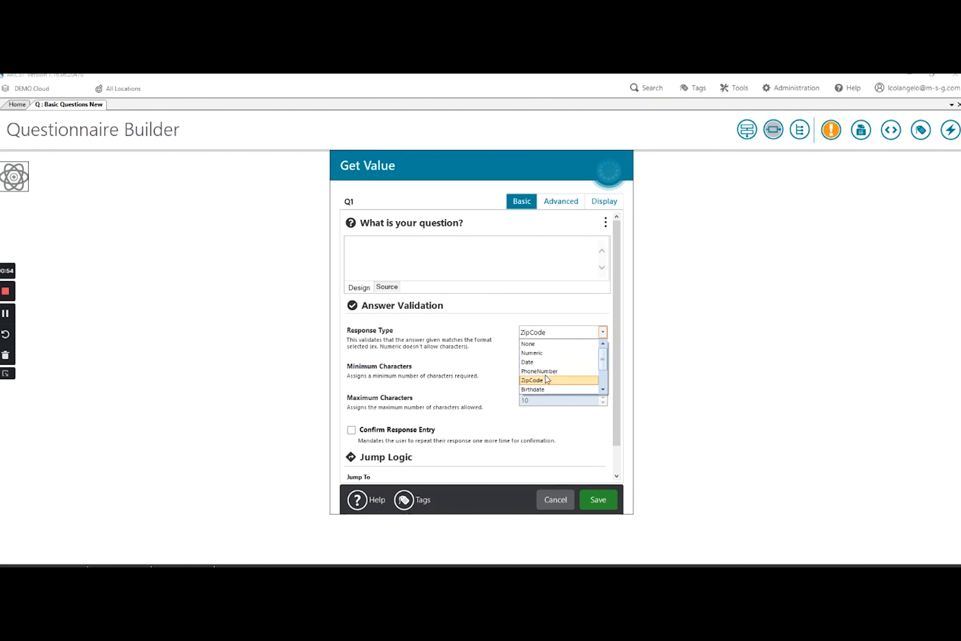
left_click(538, 389)
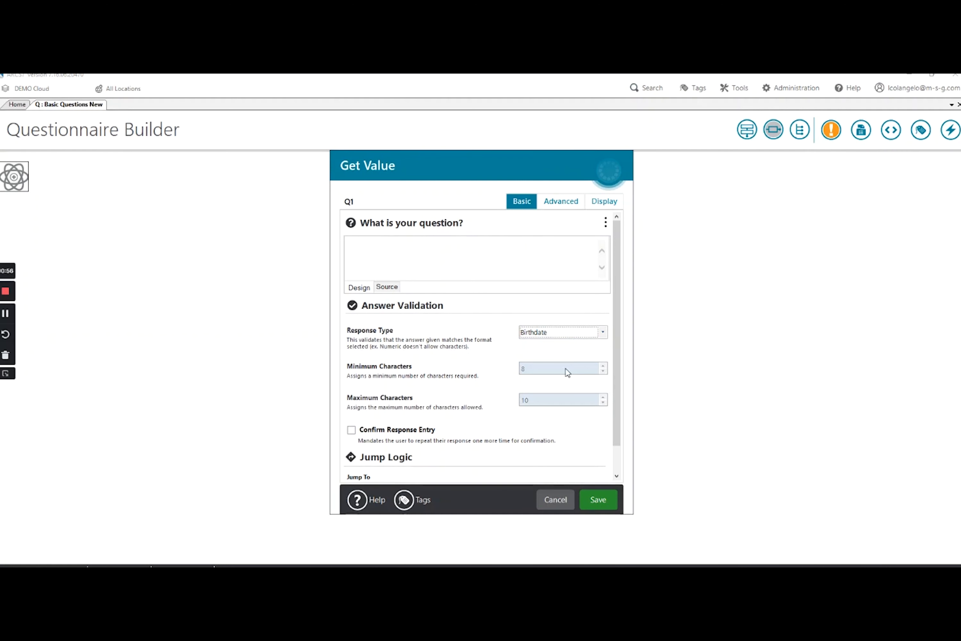
left_click(562, 336)
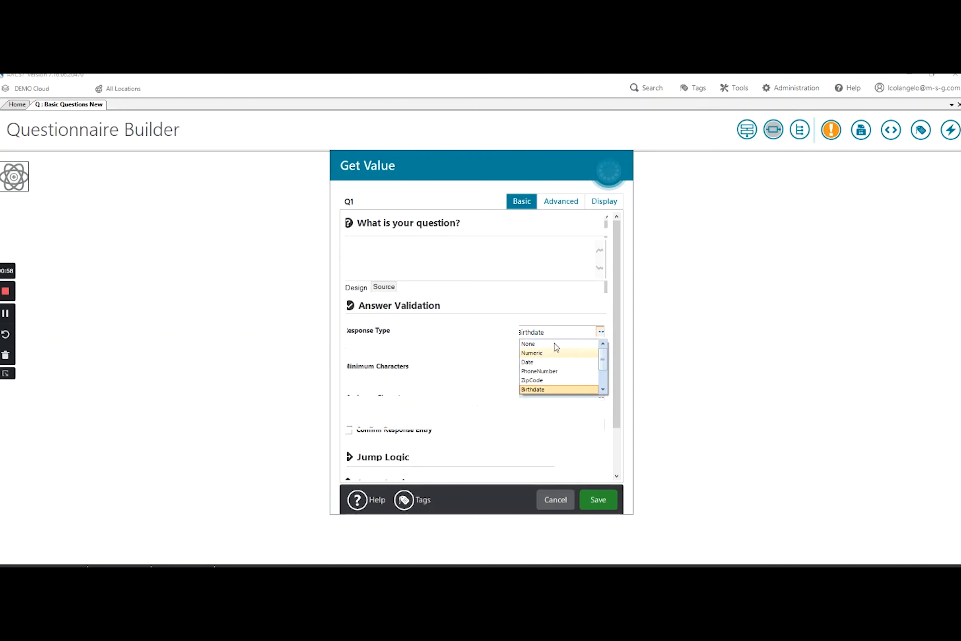
left_click(556, 352)
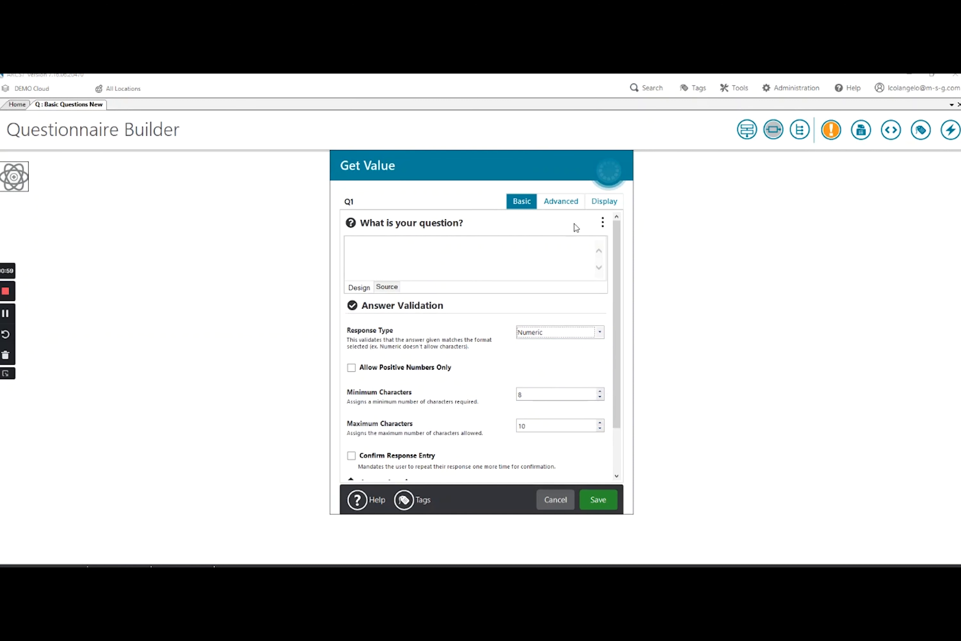
Examine the panelist fields and attributes offered as the question's default value, and return to its basic settings
left_click(570, 204)
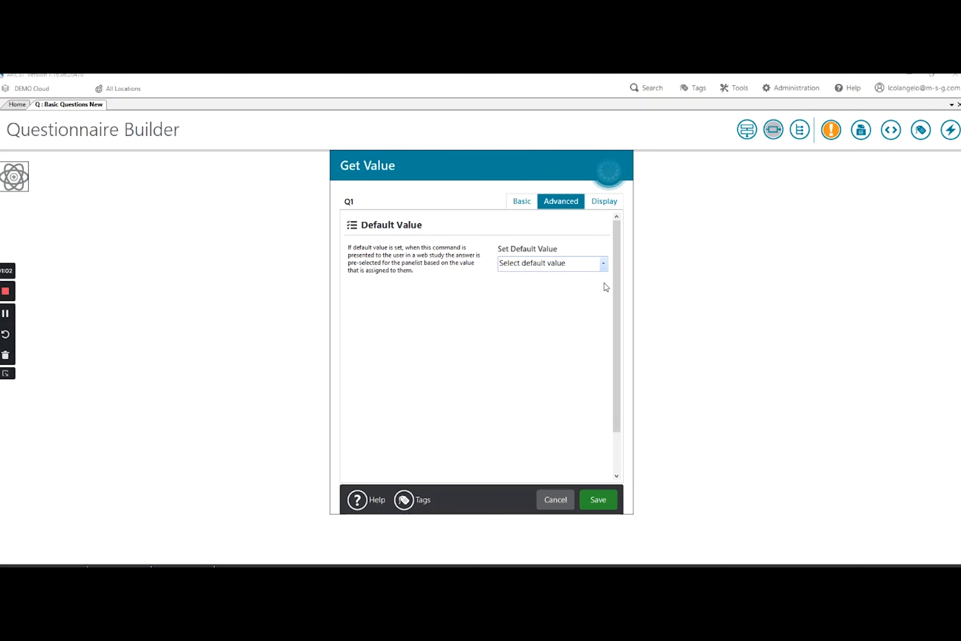
left_click(603, 265)
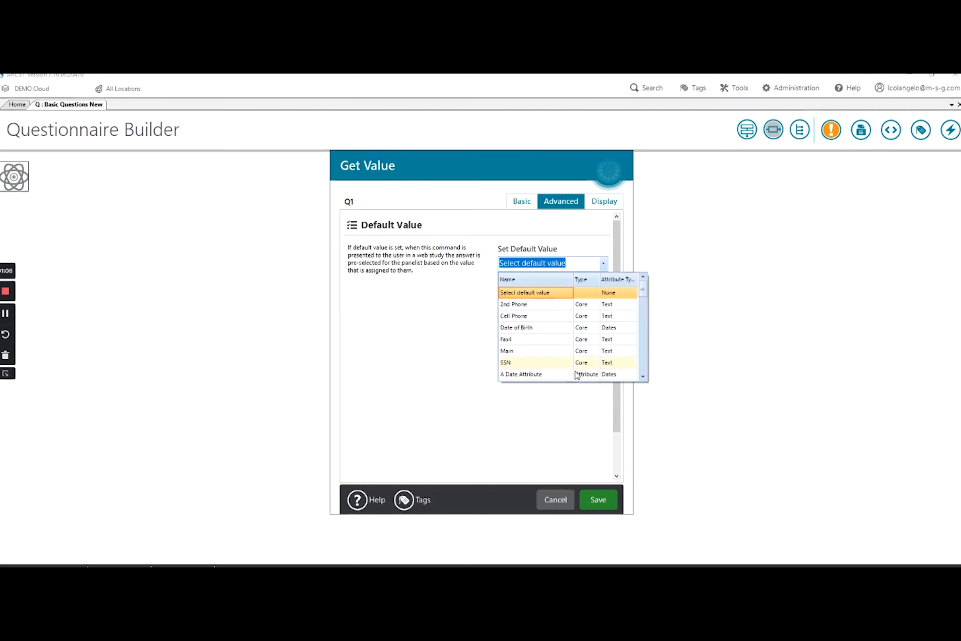
left_click_drag(644, 290, 643, 324)
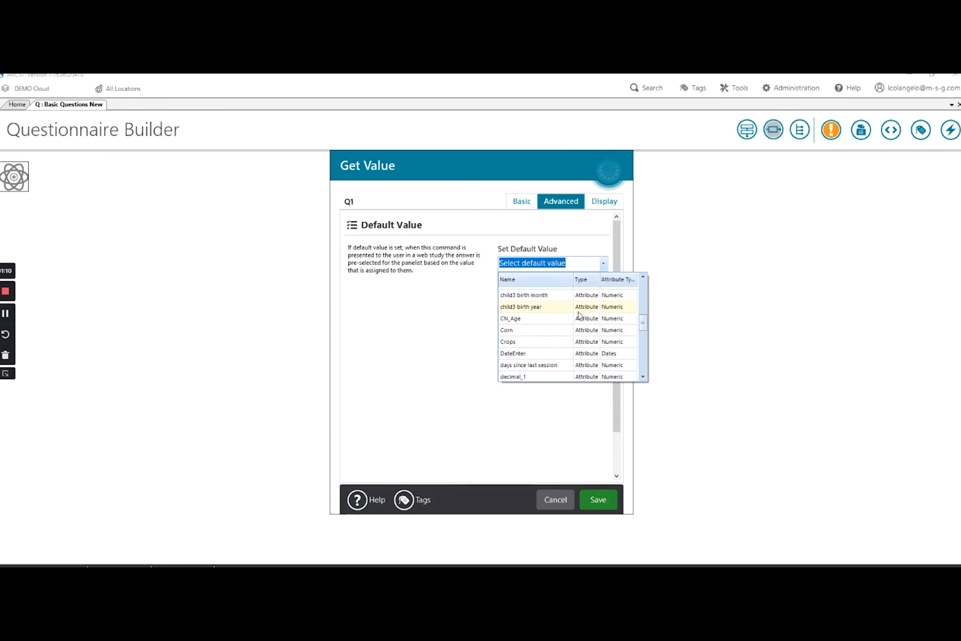
left_click_drag(645, 324, 644, 283)
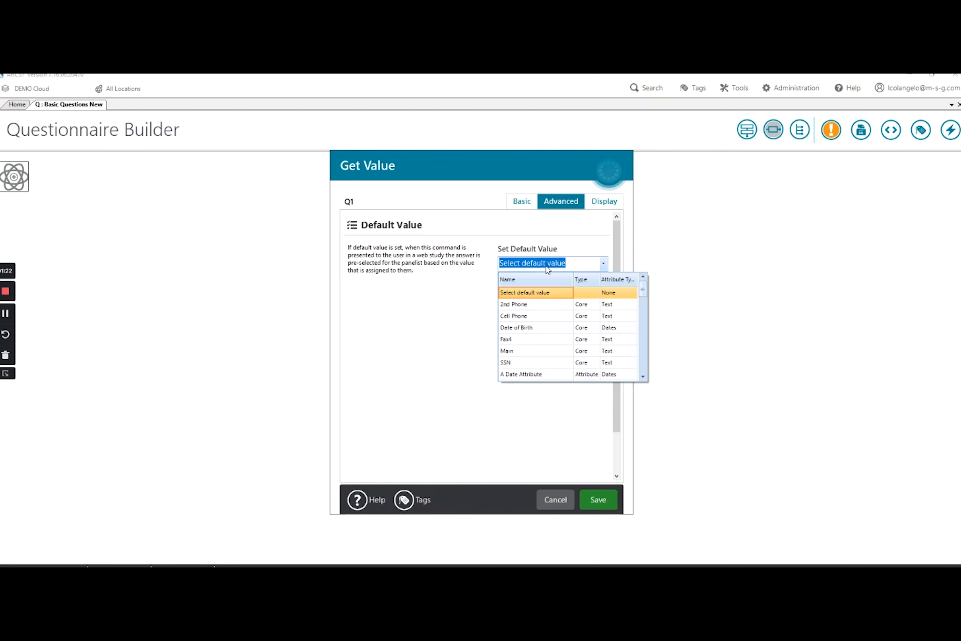
left_click(527, 202)
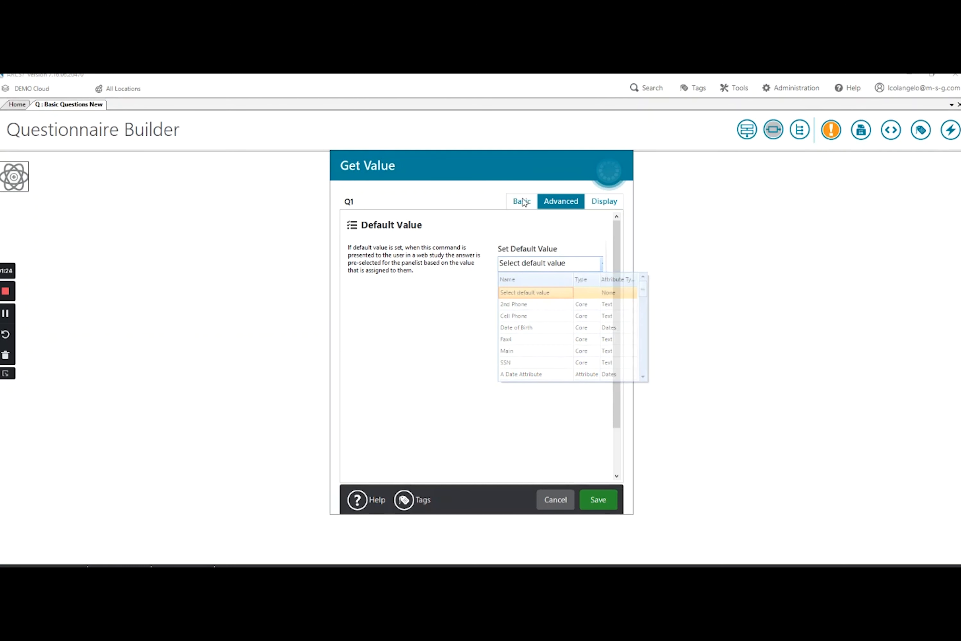
left_click(525, 201)
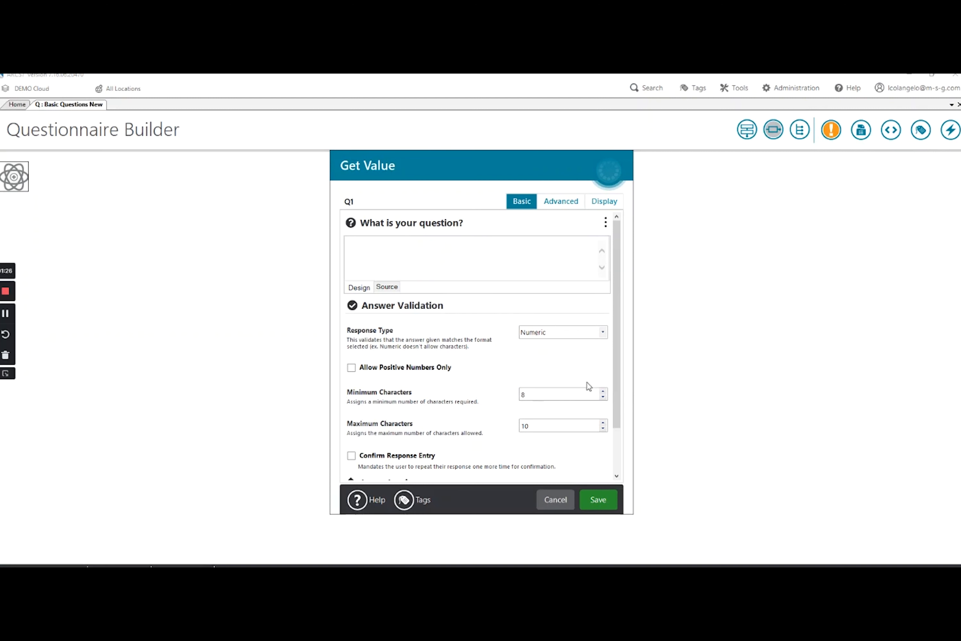
Set both the minimum and maximum characters of the numeric answer to 4
double_click(540, 396)
type("4")
double_click(538, 425)
type("4")
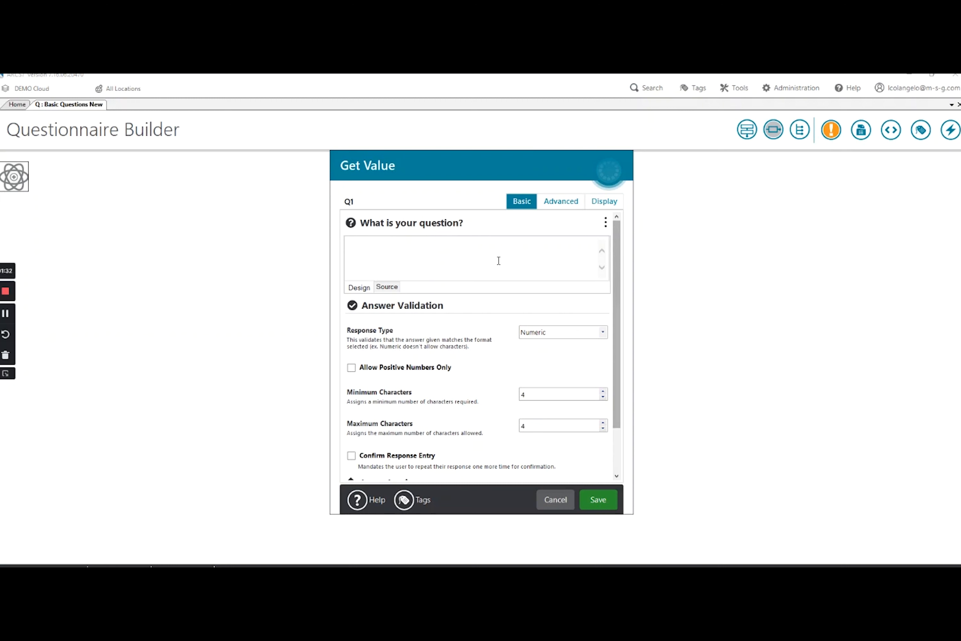
Enter the question text "What year were you born?" and save the question under the name Year_Born
left_click(387, 255)
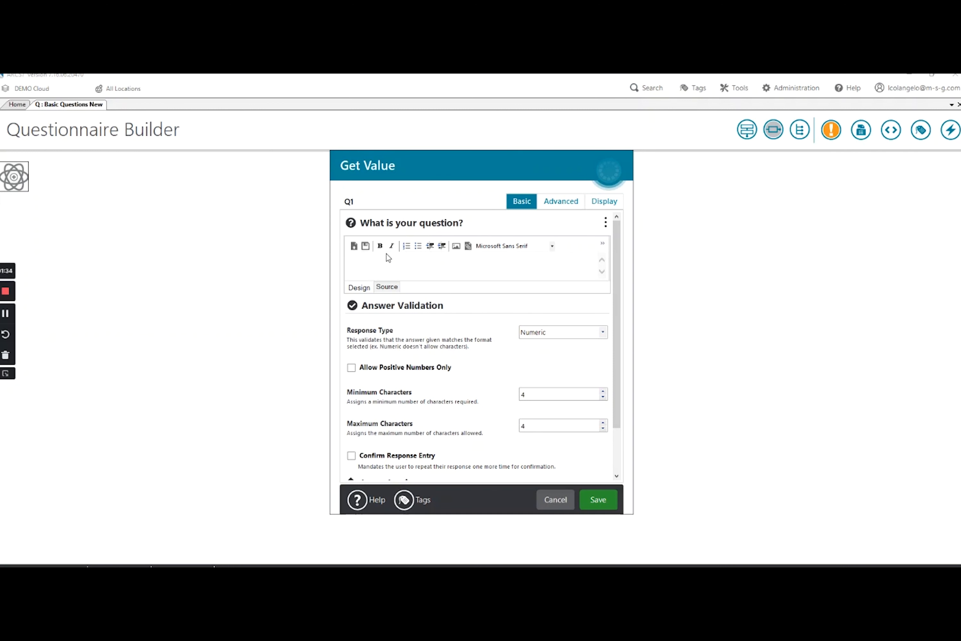
type("What year were you born?")
double_click(350, 202)
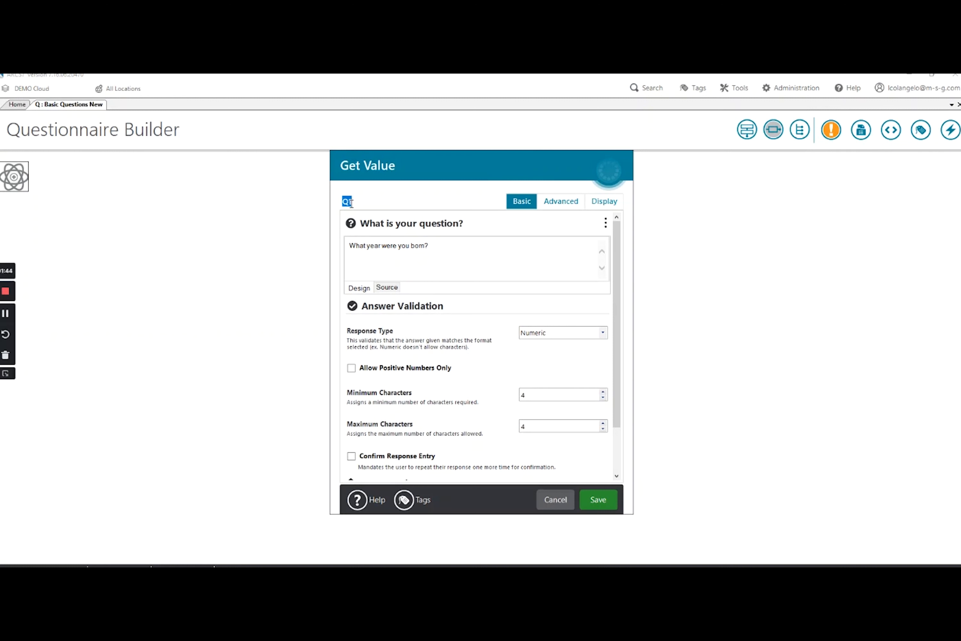
type("YearBorn")
left_click(359, 201)
type("_")
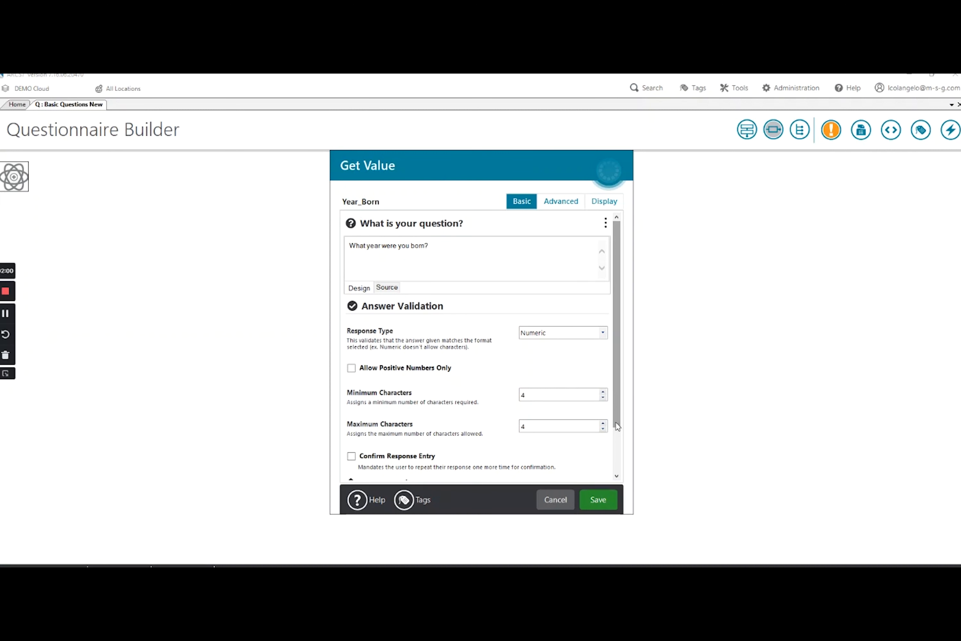
left_click(610, 502)
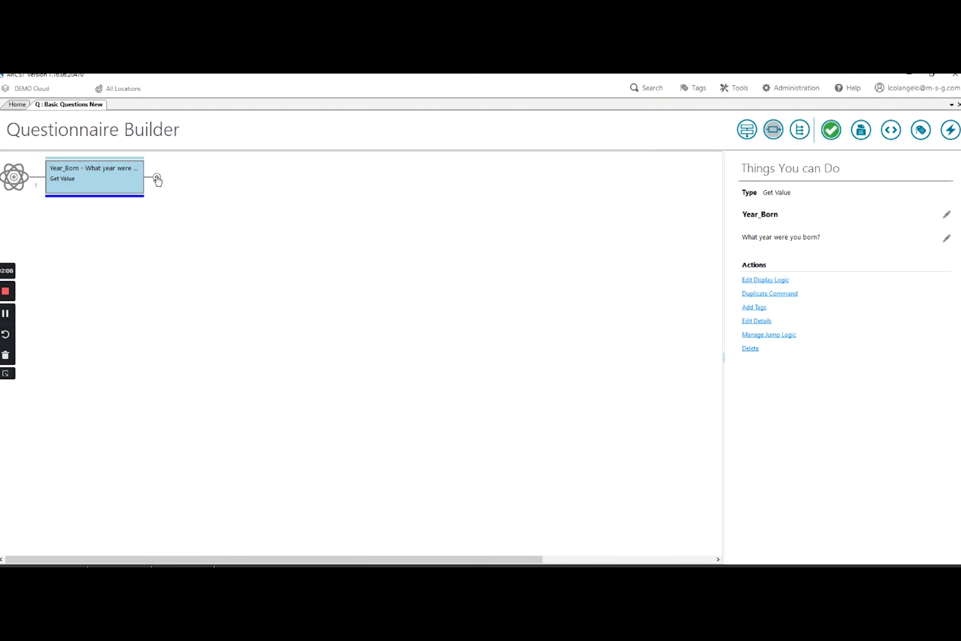
Add a Record Message question after the Year_Born question
left_click(157, 178)
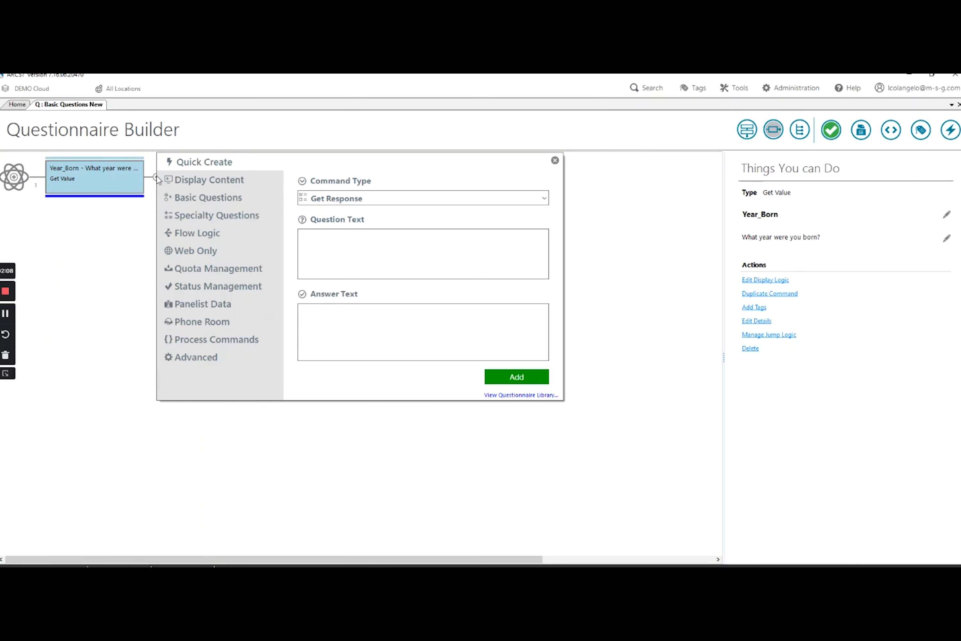
left_click(183, 200)
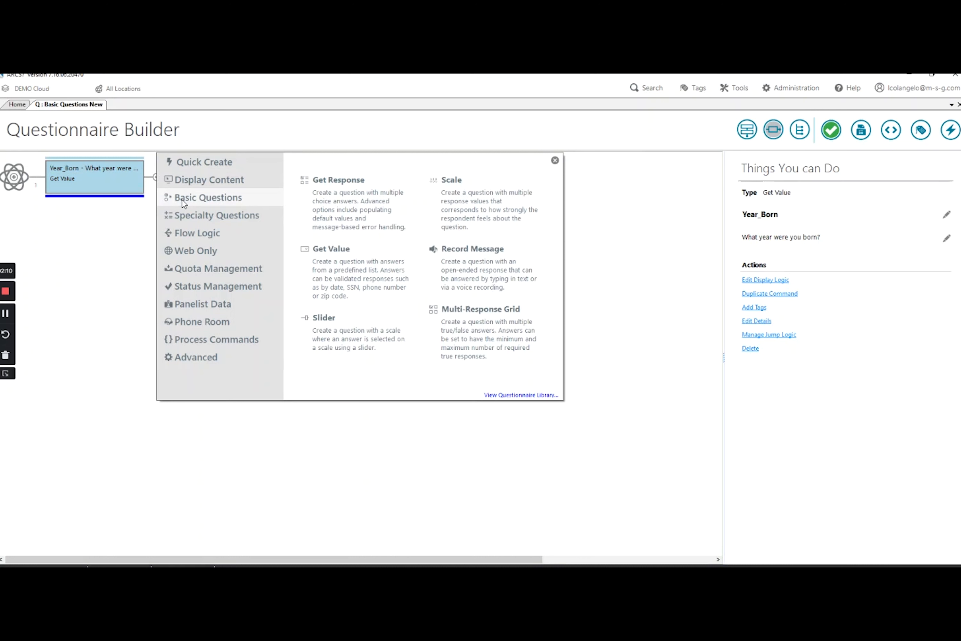
left_click(512, 275)
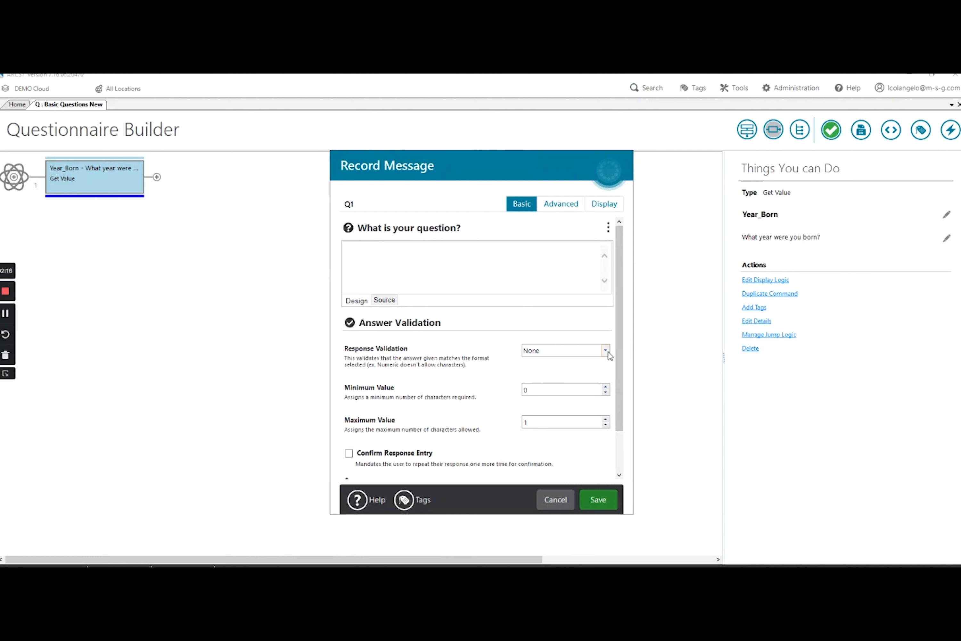
Review the response validation types offered for the Record Message question and select None
left_click(605, 351)
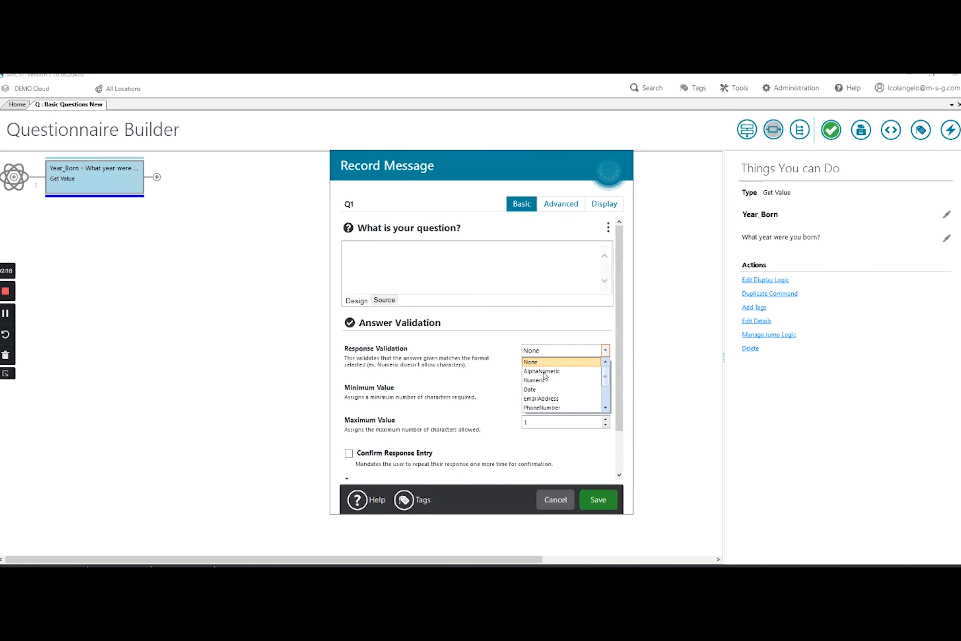
left_click_drag(606, 376, 607, 394)
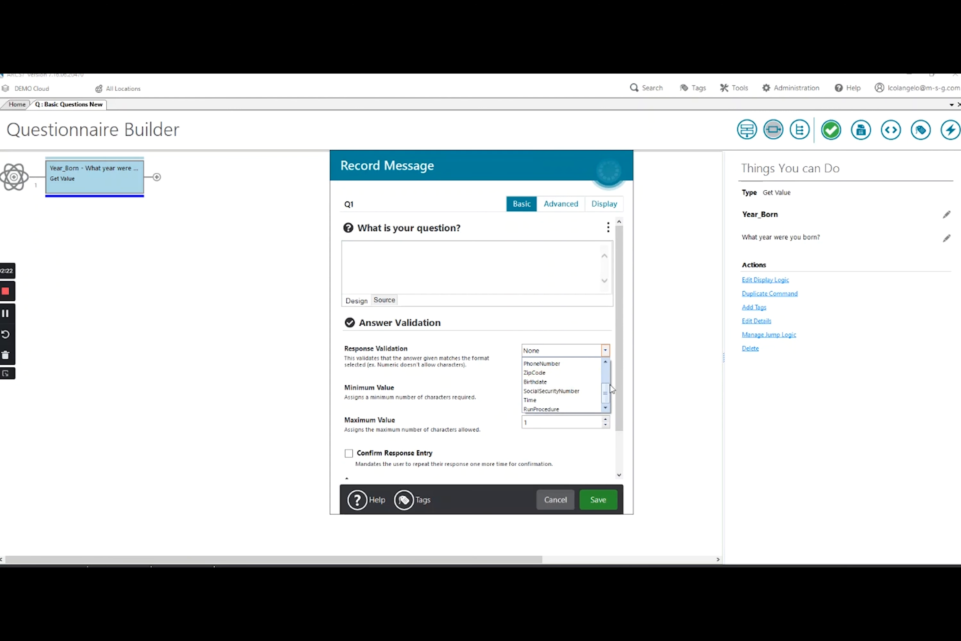
left_click_drag(606, 400, 606, 373)
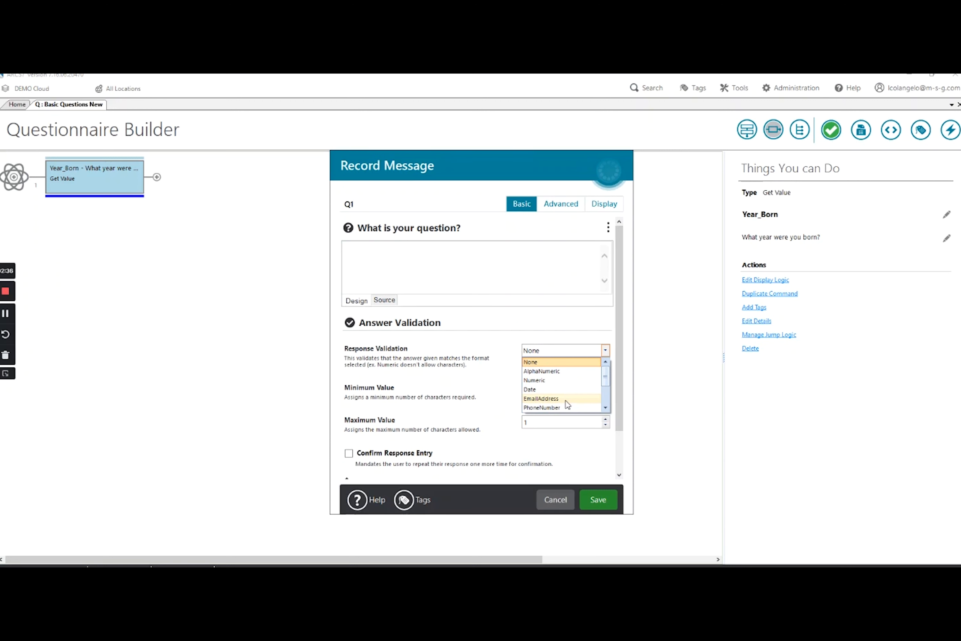
left_click(550, 363)
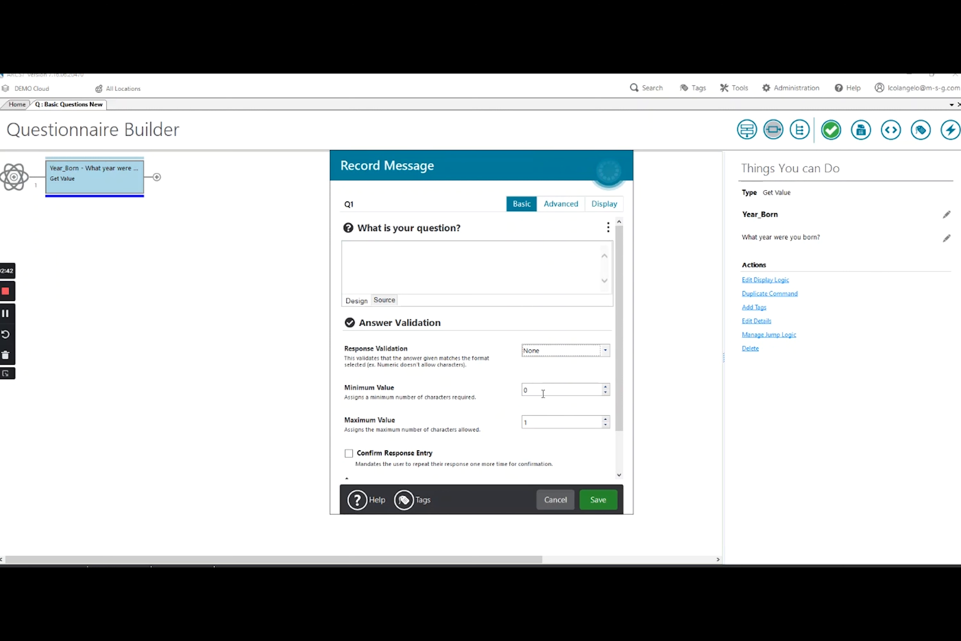
Set the minimum value to 2 and the maximum value to 50 characters for the open-ended answer
left_click_drag(544, 390, 504, 393)
left_click_drag(568, 424, 498, 425)
left_click(555, 386)
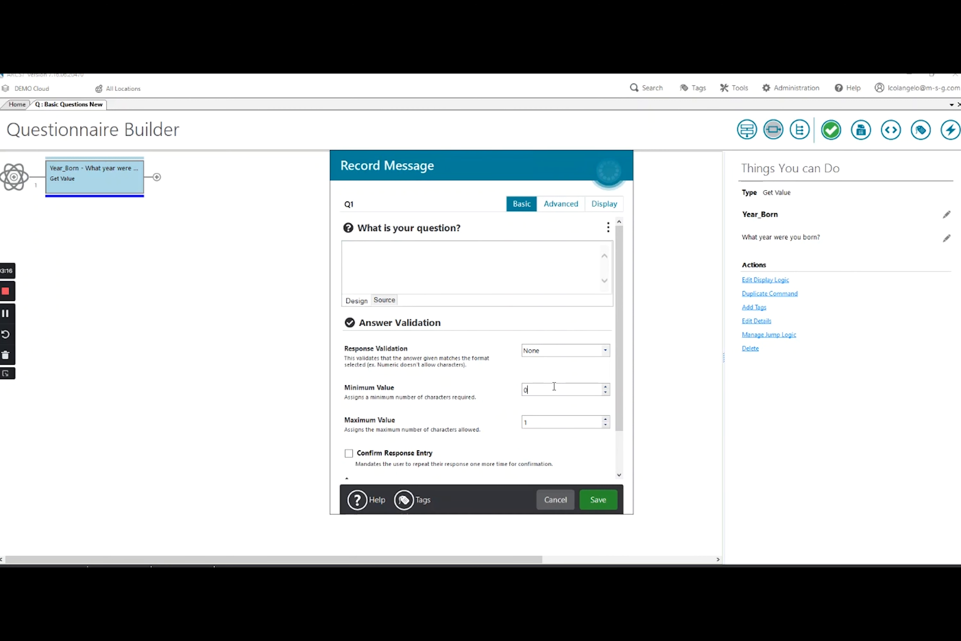
key("BackSpace")
type("2")
type("50")
Enter the question text "What is your favorite city?" and name the question FavCity
left_click(375, 254)
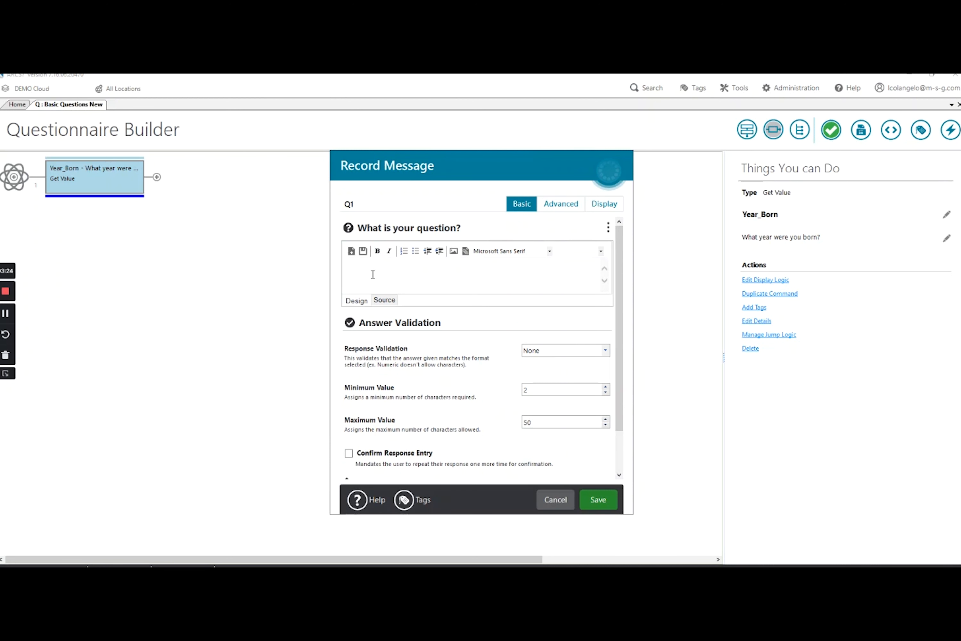
type("What is your favorite city?")
left_click(349, 204)
type("FavCity")
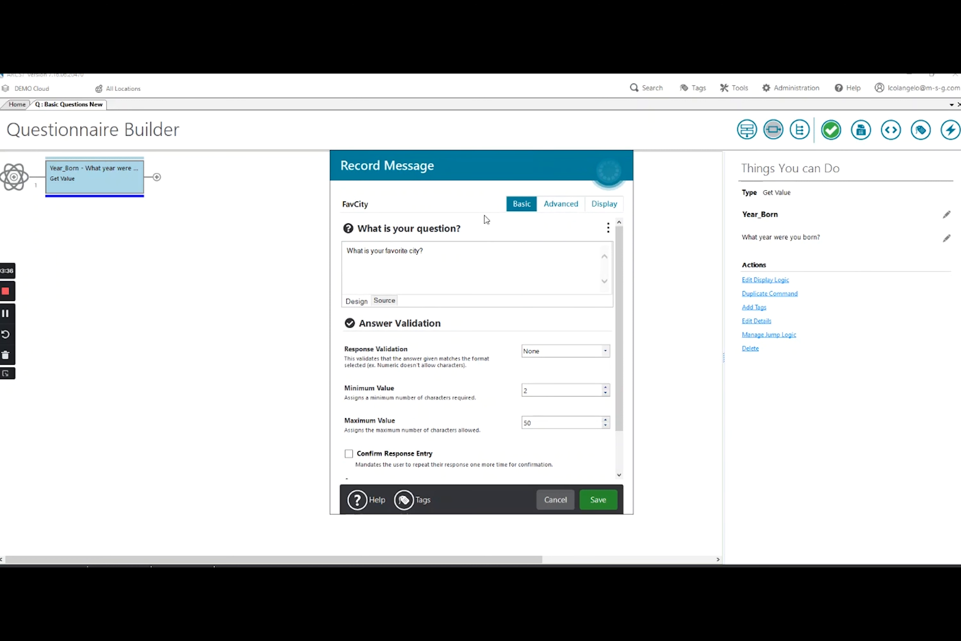
left_click(466, 258)
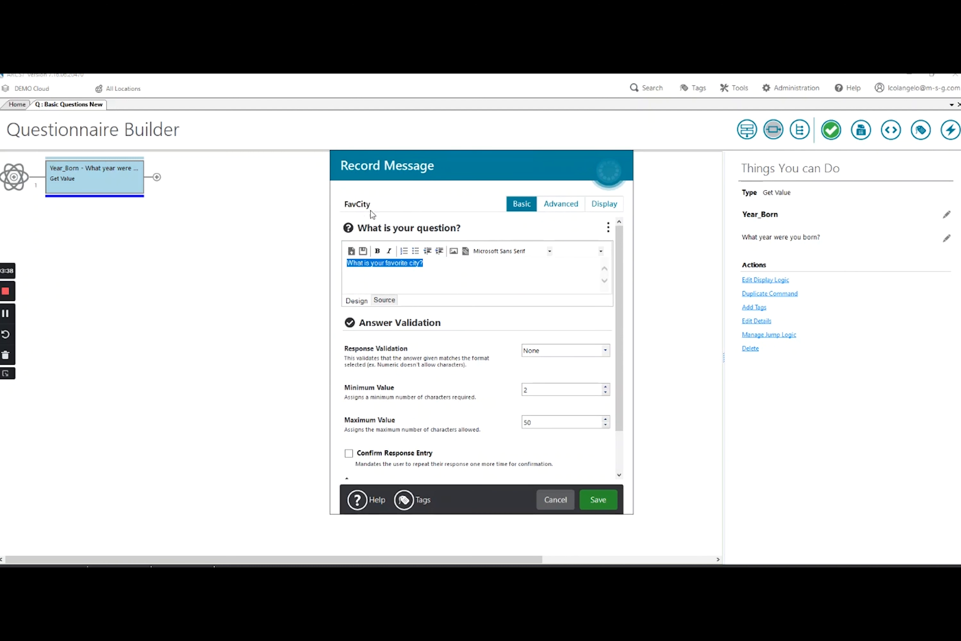
Save the FavCity question and add a Scale question after it
left_click(592, 496)
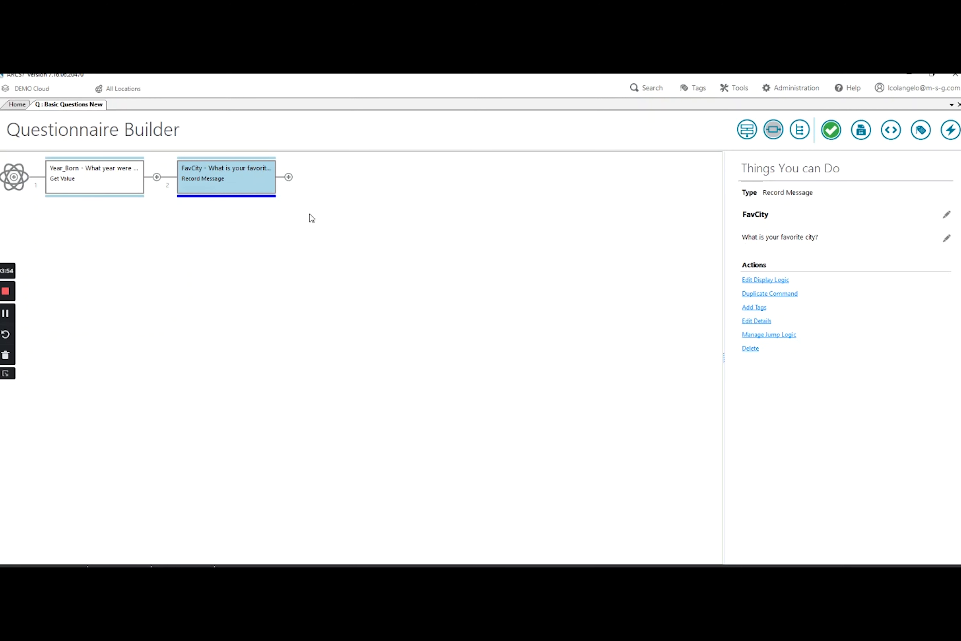
left_click(289, 177)
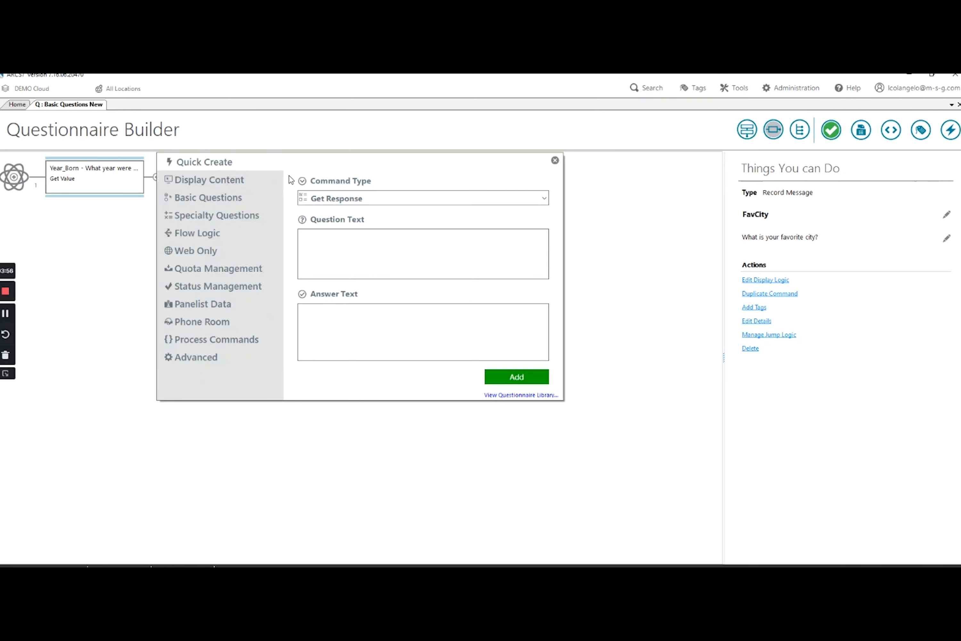
left_click(234, 198)
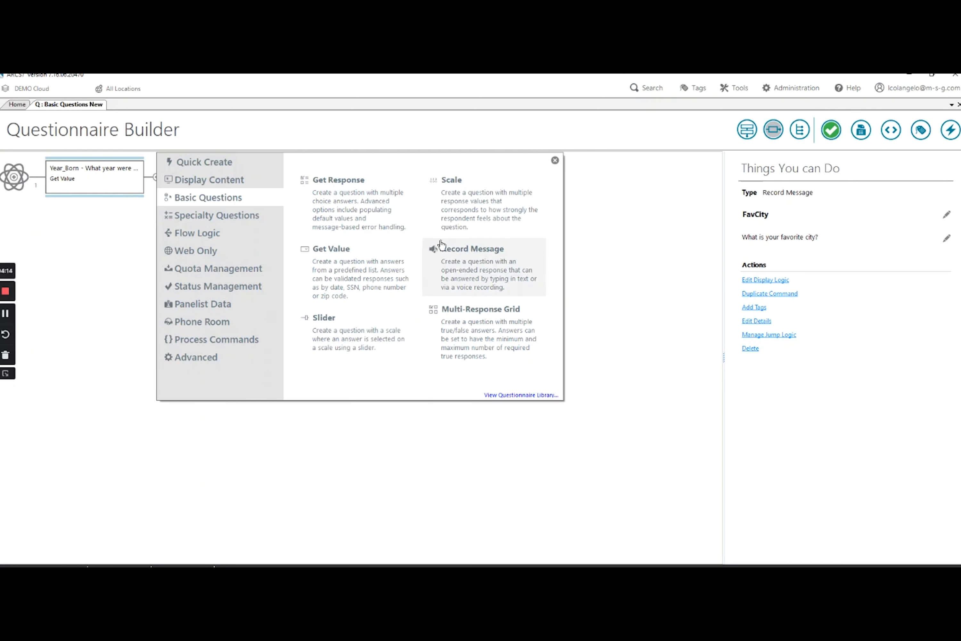
left_click(475, 207)
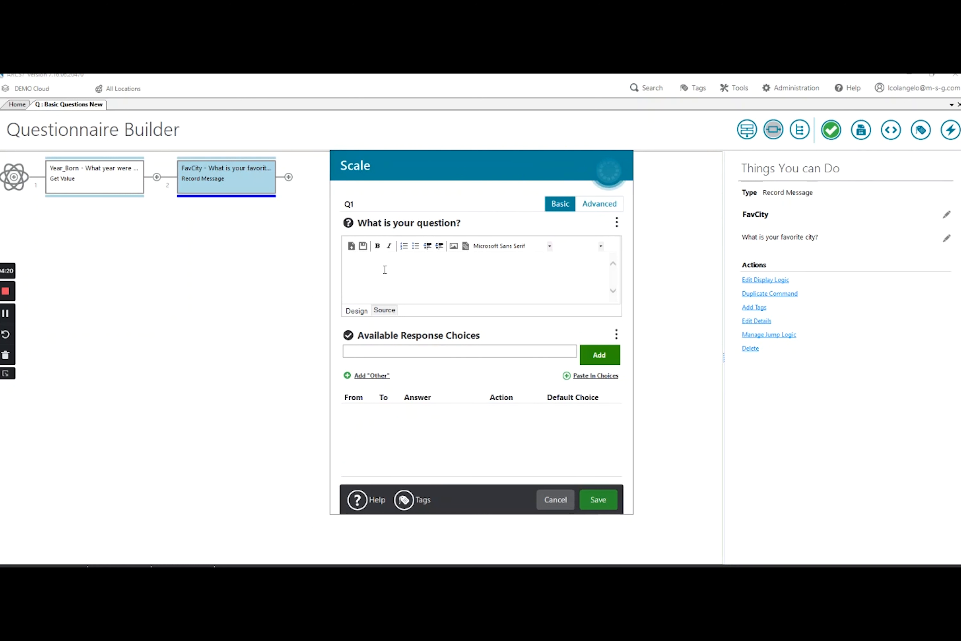
Enter the question text "How much do you like pasta?" and name the Scale question LikePasta_Scale
type("O")
key("BackSpace")
type("How much do you like pasta?")
double_click(360, 205)
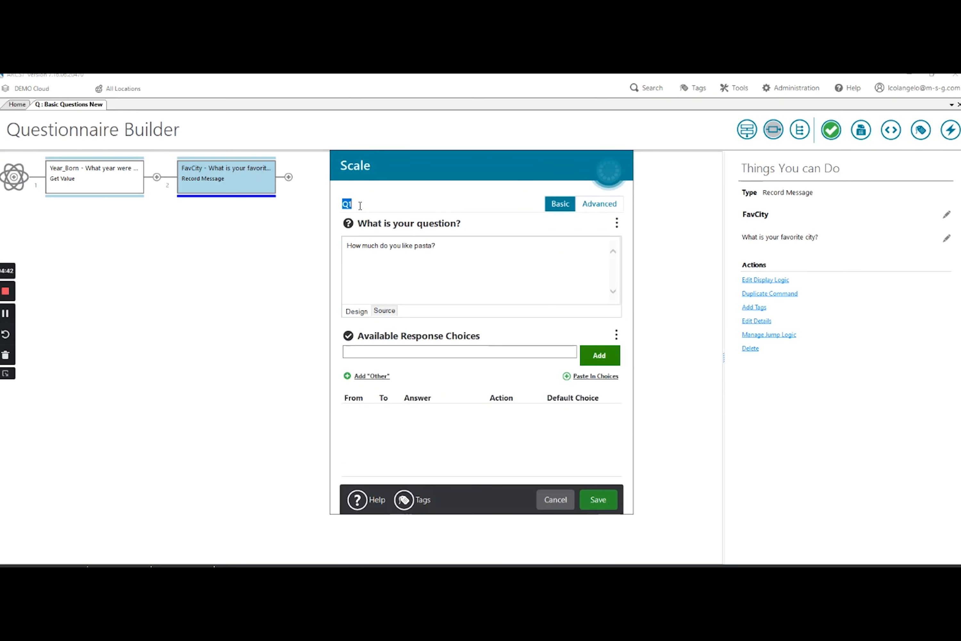
type("LikePasta_Scale")
Add the response choices Love it, Like, It's ok, Meh and Can live without it, and save the Scale question
left_click(393, 350)
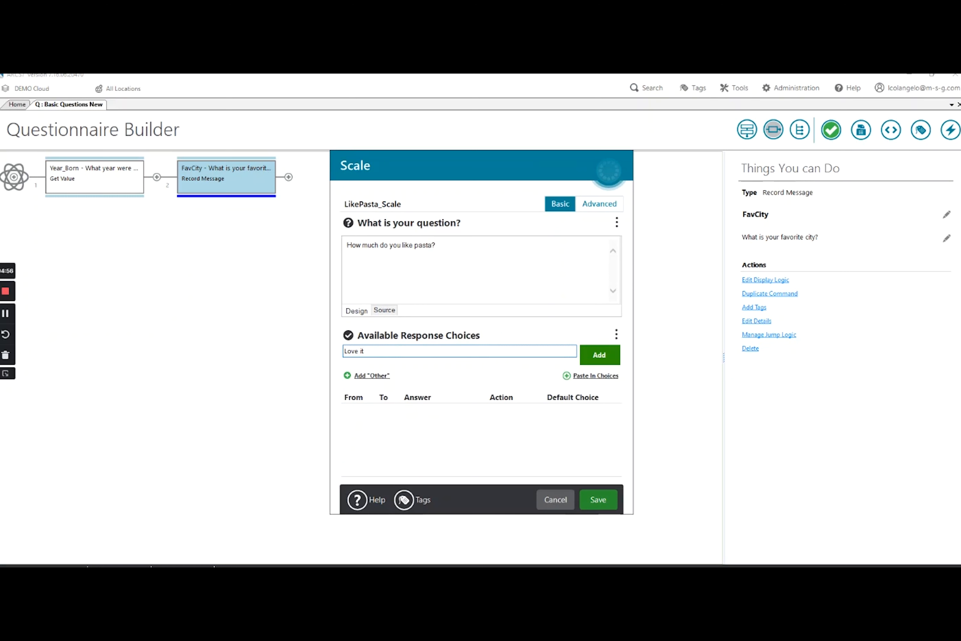
key("Return")
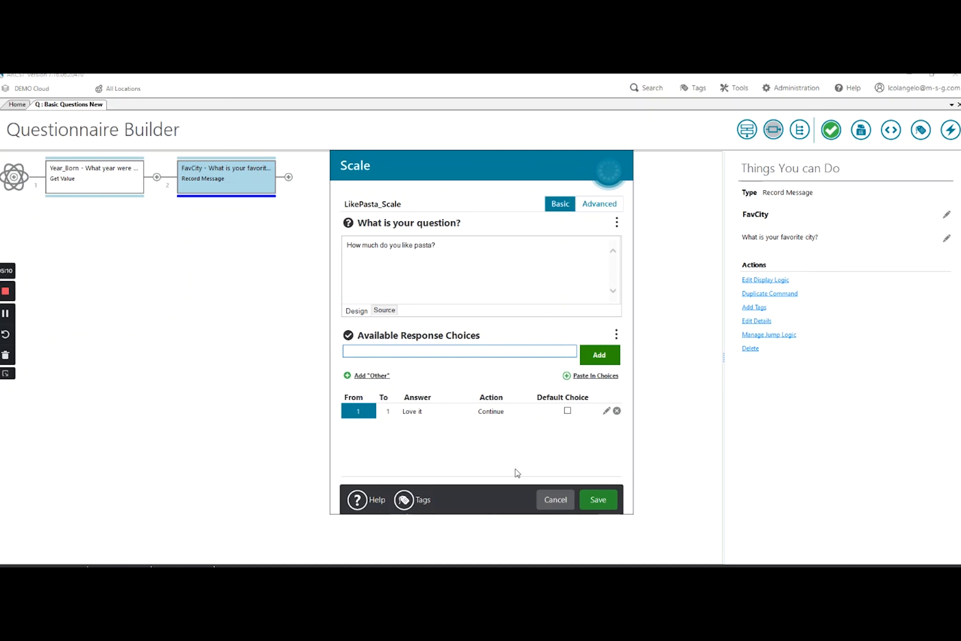
left_click(606, 377)
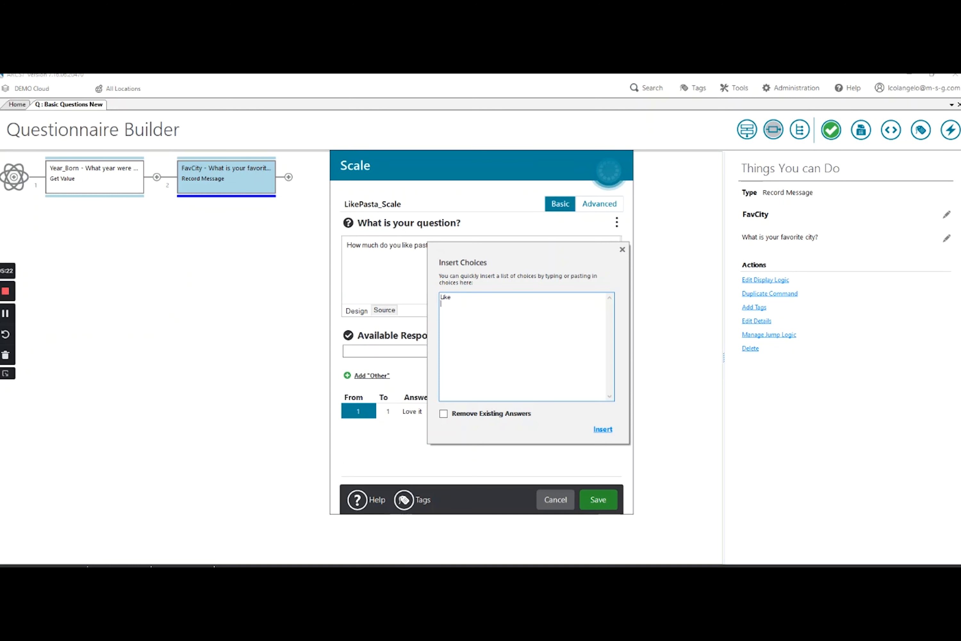
type("It's ok")
key("Return")
type("Meh Can live w")
key("BackSpace")
key("BackSpace")
key("BackSpace")
type("without it")
left_click(609, 433)
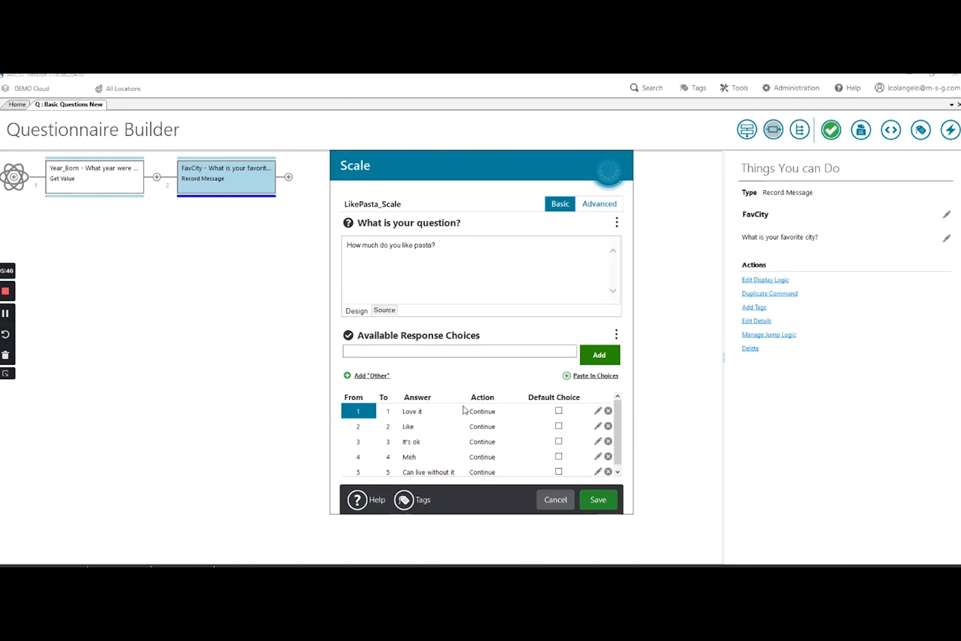
left_click(607, 501)
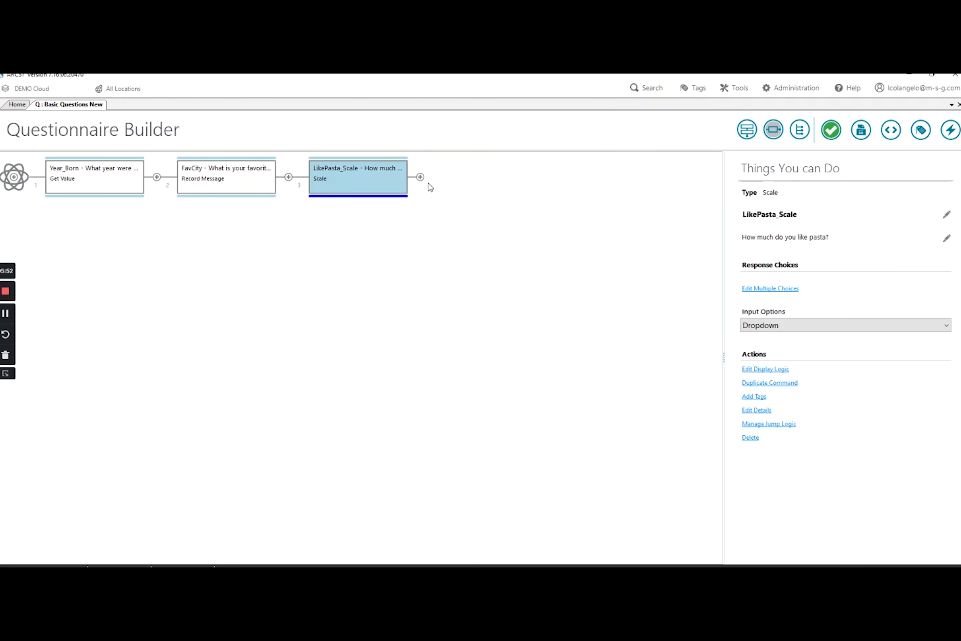
Add a Slider question after LikePasta_Scale and name it LikePasta_Slider
left_click(420, 177)
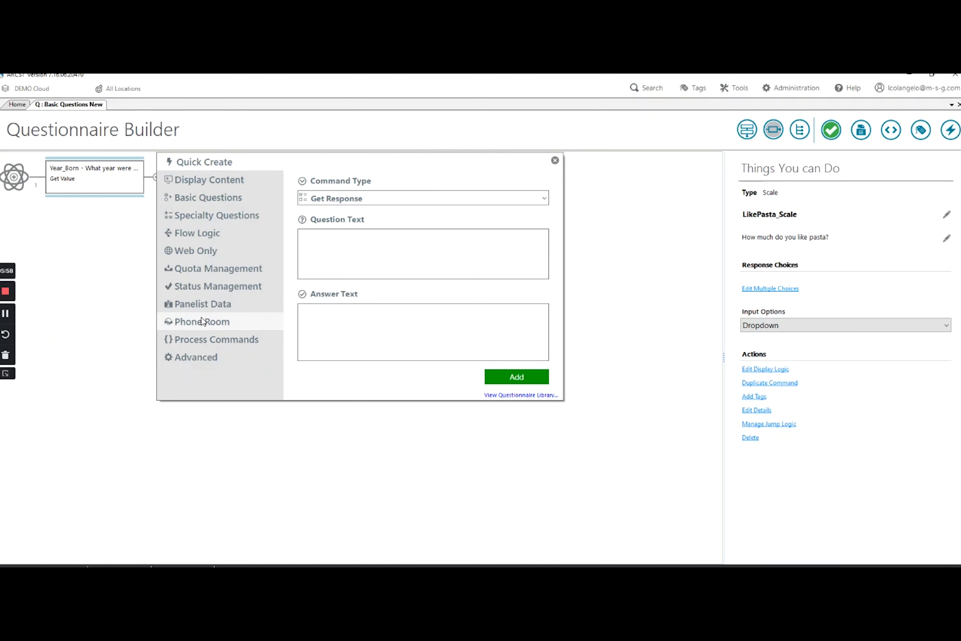
left_click(205, 198)
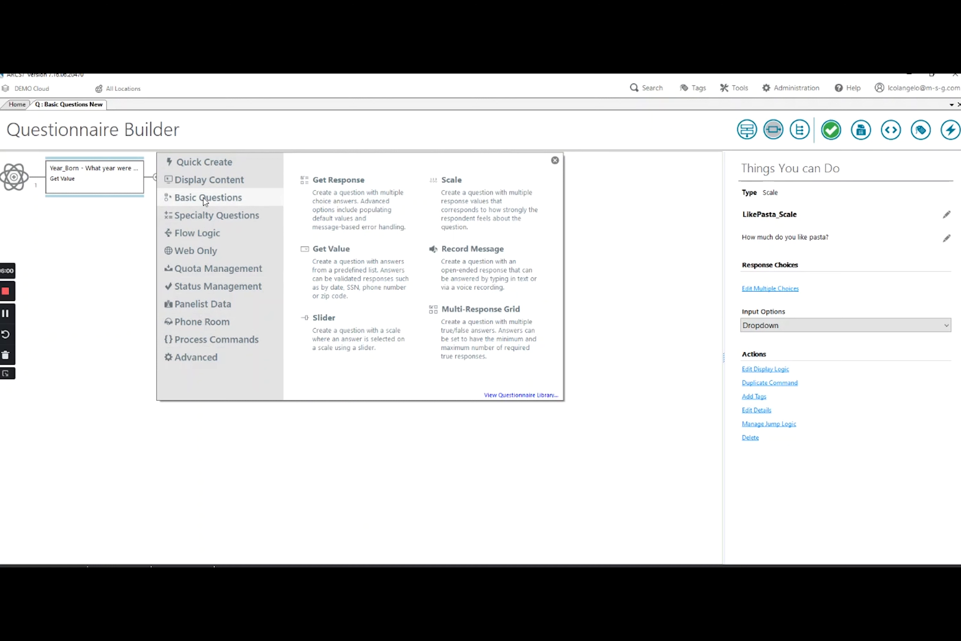
left_click(355, 322)
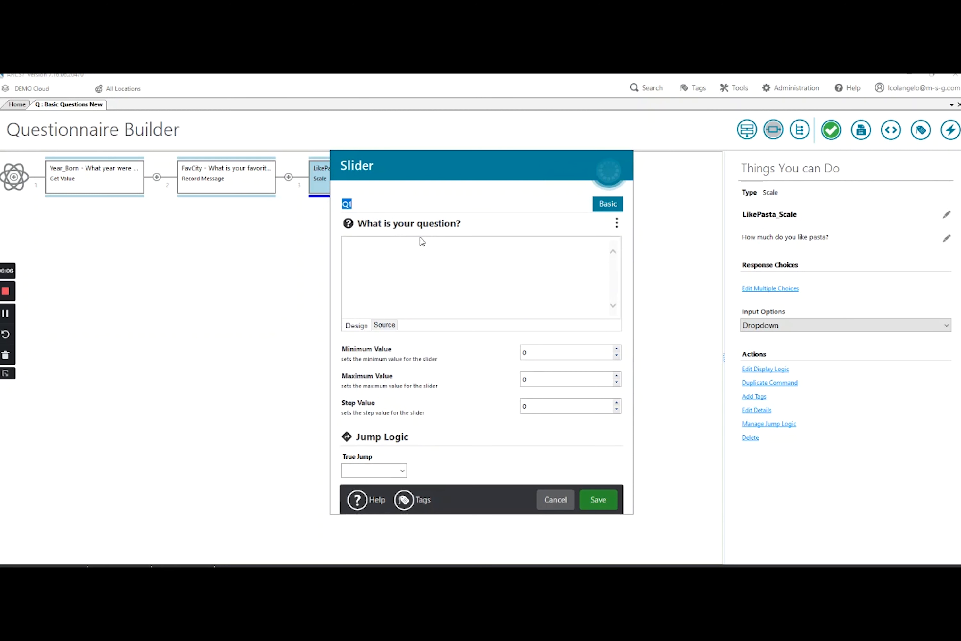
type("LikePasta_Slid")
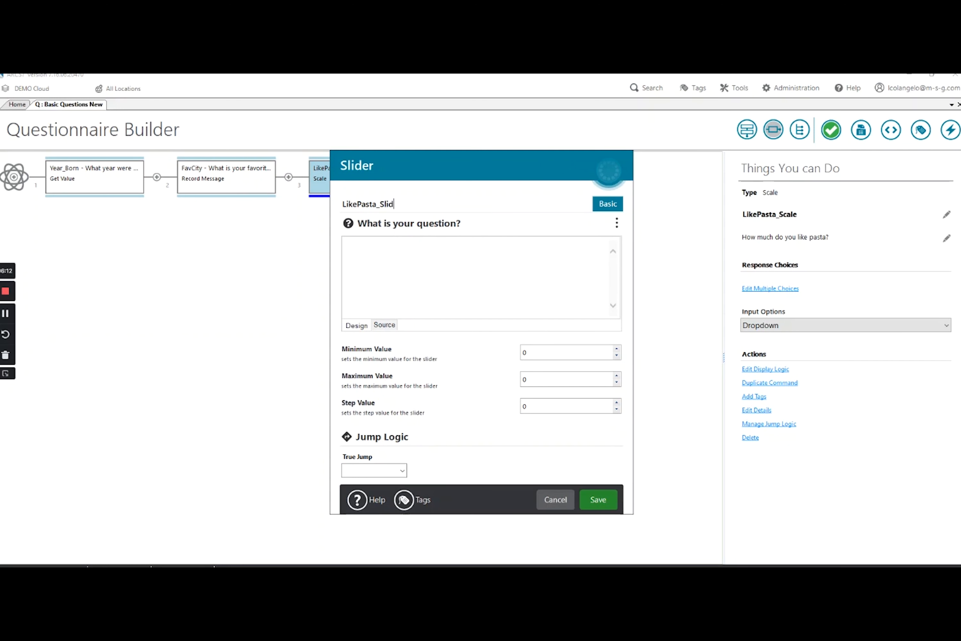
type("er")
left_click(399, 264)
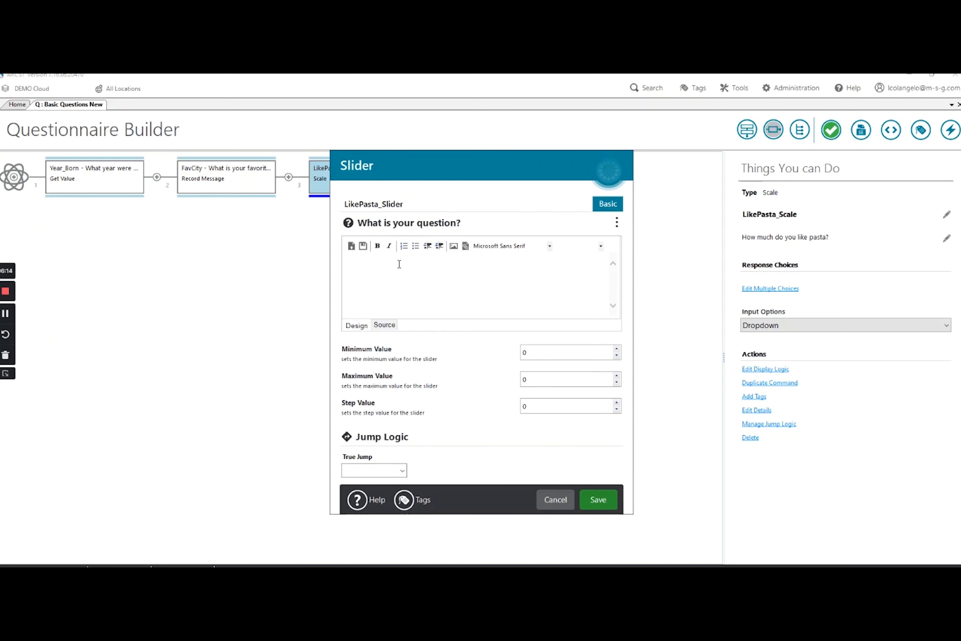
type("How")
key("BackSpace")
key("BackSpace")
key("BackSpace")
Set the slider's minimum value to 1, maximum value to 5 and step value to 1
left_click(534, 358)
type("1")
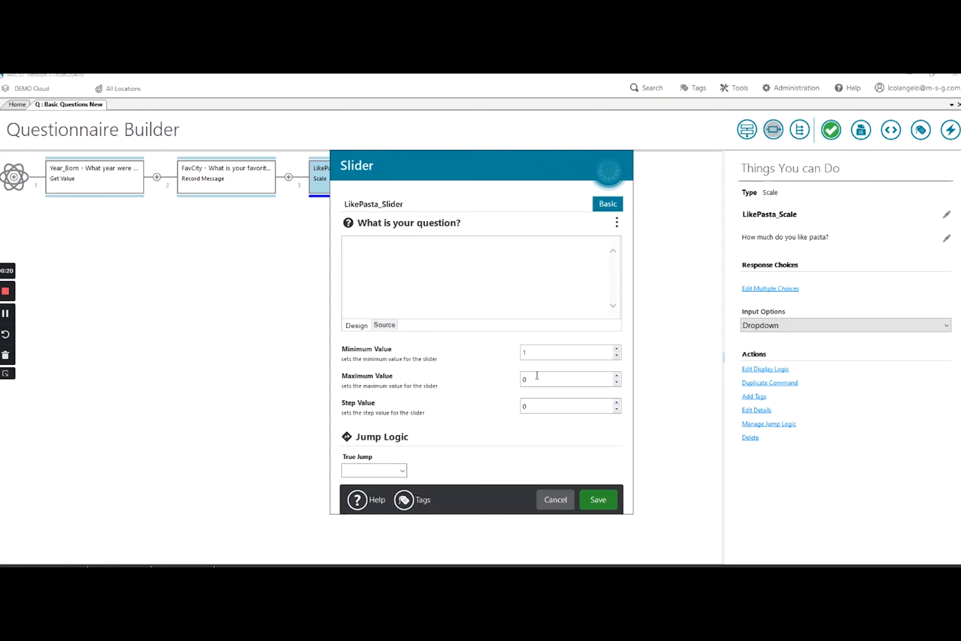
left_click(537, 380)
type("5")
left_click(538, 406)
type("1")
Enter the slider question text "On a scale of 1 - 5, how much do you like pasta?" and save the question
left_click(363, 255)
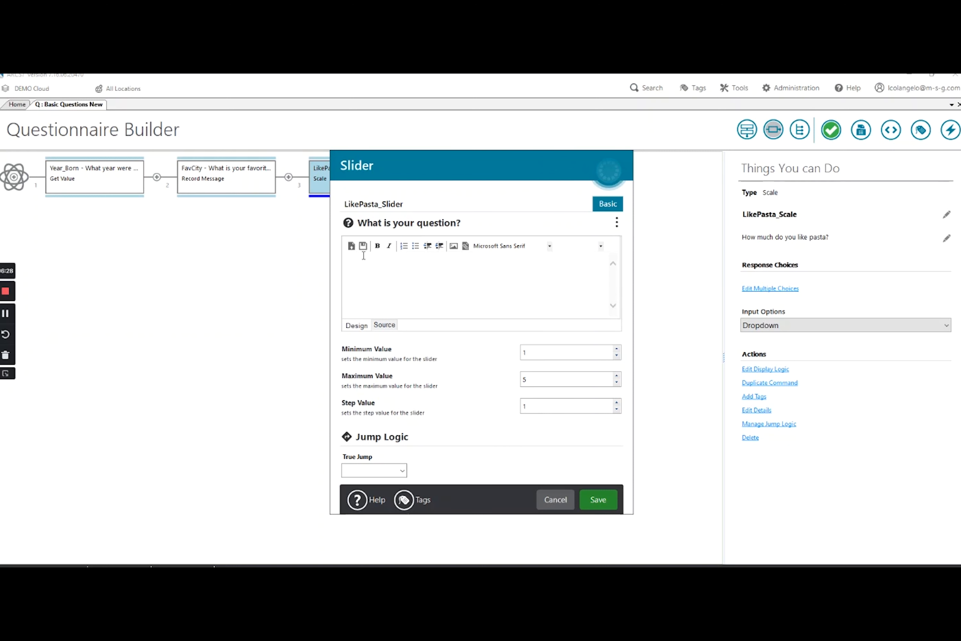
type("On a scale of 1 - 5, how much do you like pasta?")
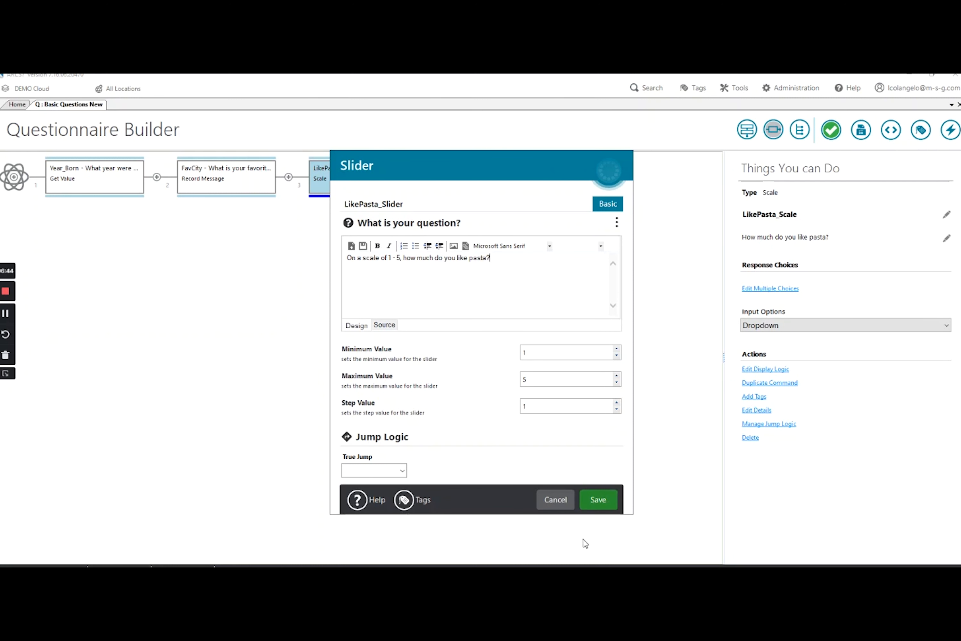
left_click(604, 500)
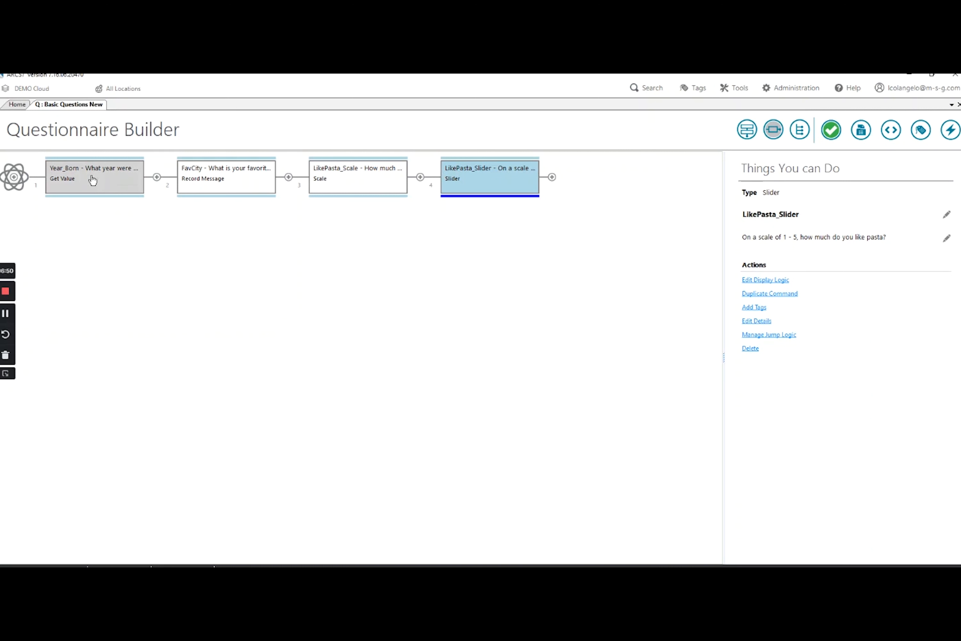
Set the input option of the LikePasta_Scale question to Horizontal
left_click(103, 180)
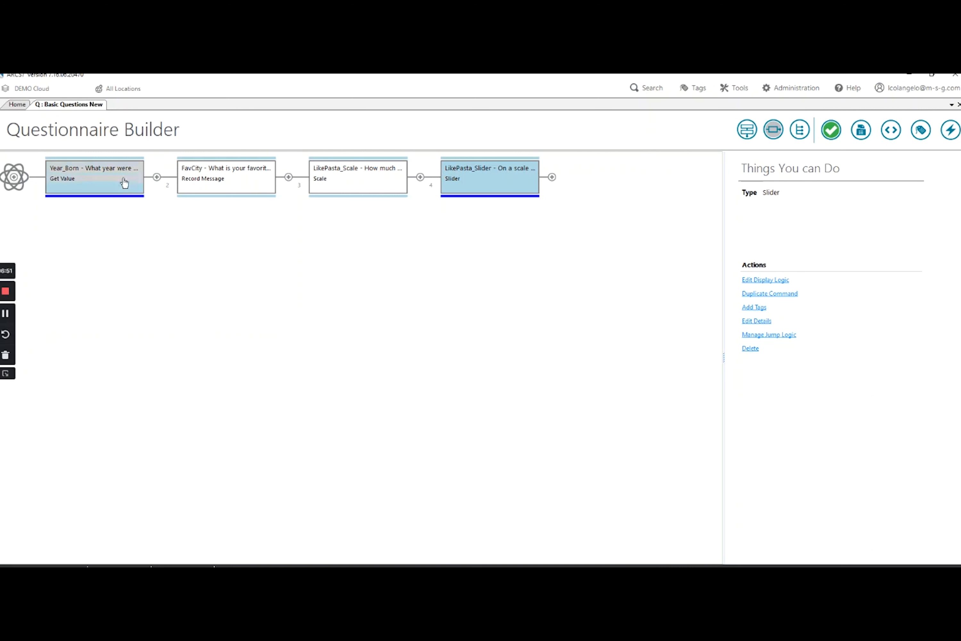
left_click(194, 184)
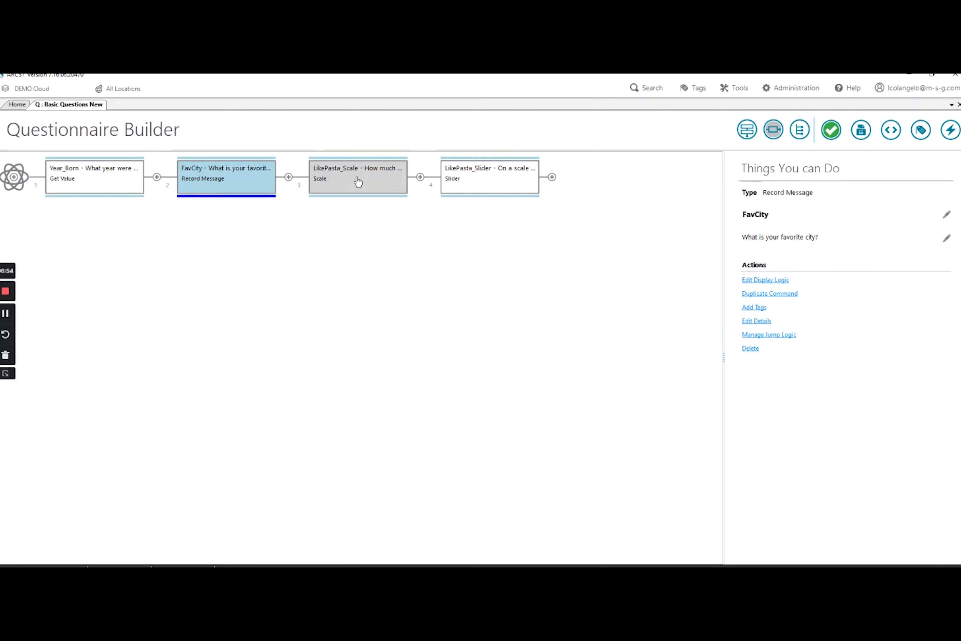
left_click(336, 182)
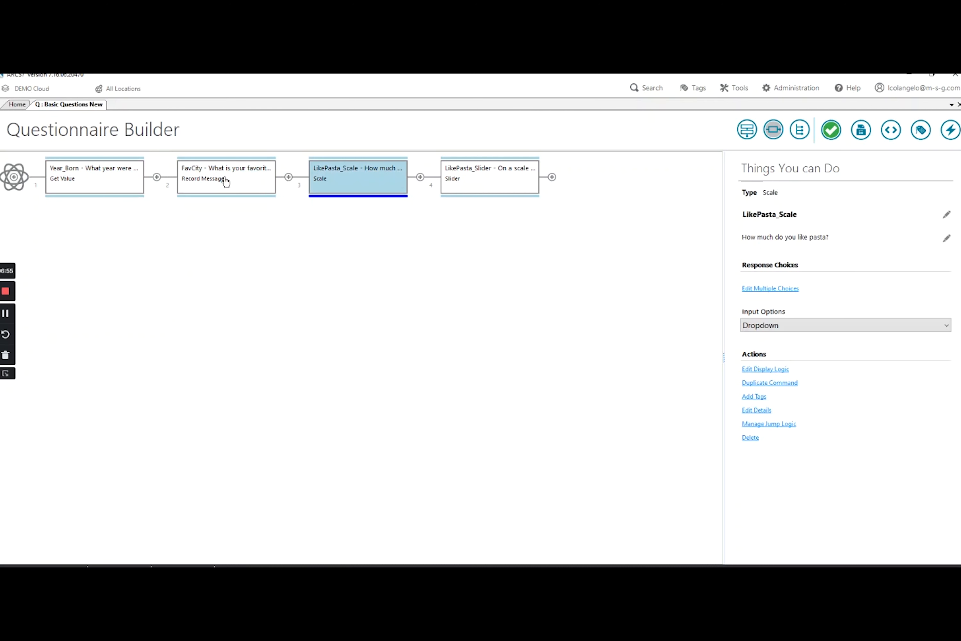
left_click(802, 329)
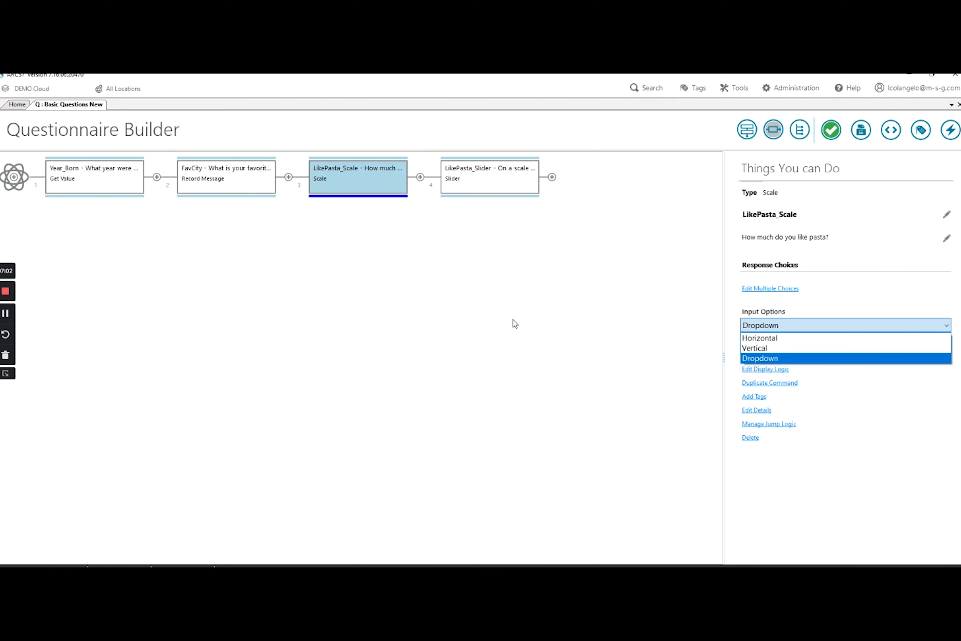
left_click(802, 342)
left_click(490, 188)
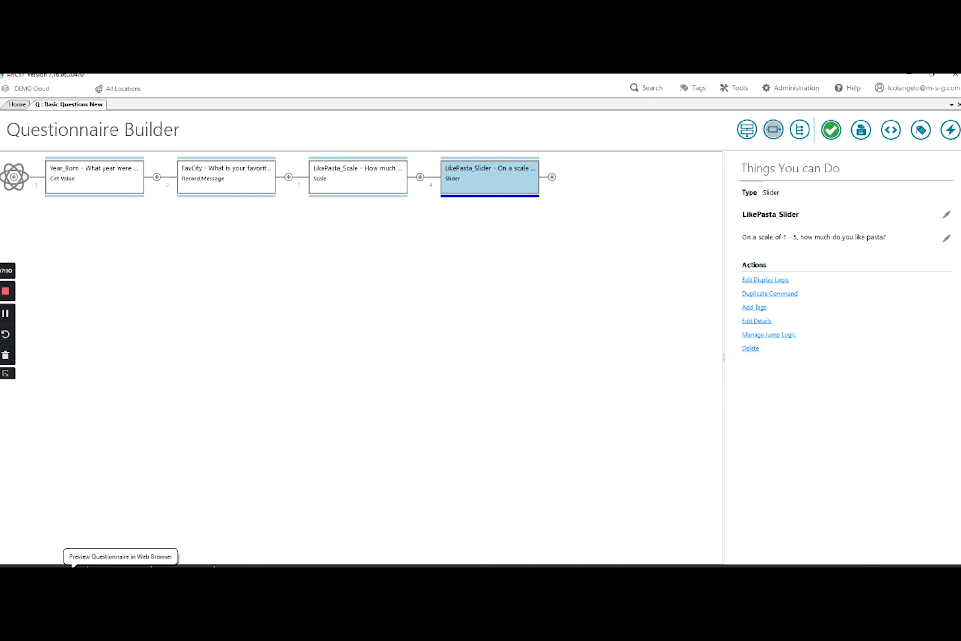
Preview the questionnaire with the default options and answer the first two questions with a birth year and Paris
left_click(71, 565)
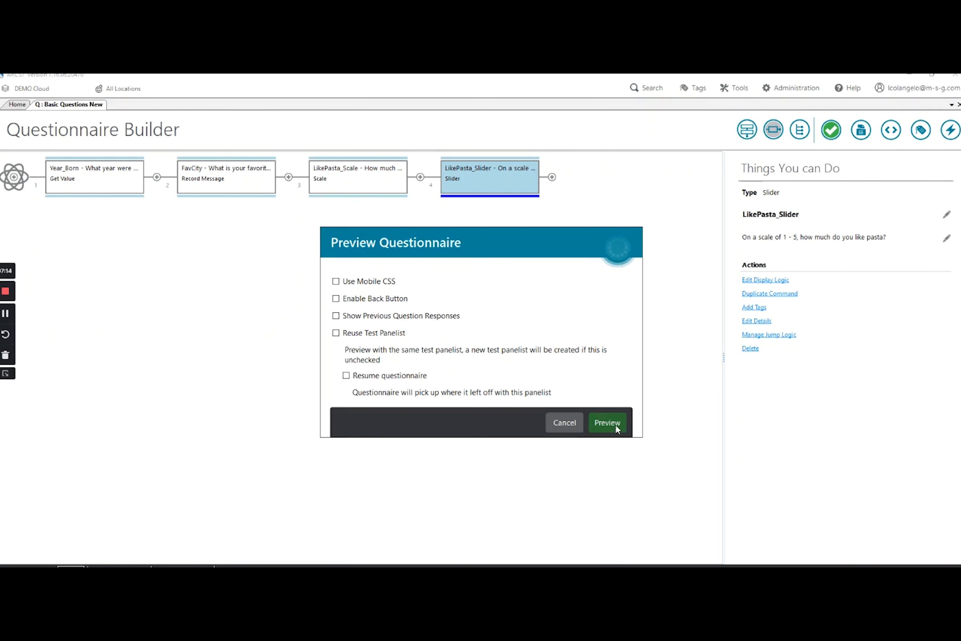
left_click(616, 425)
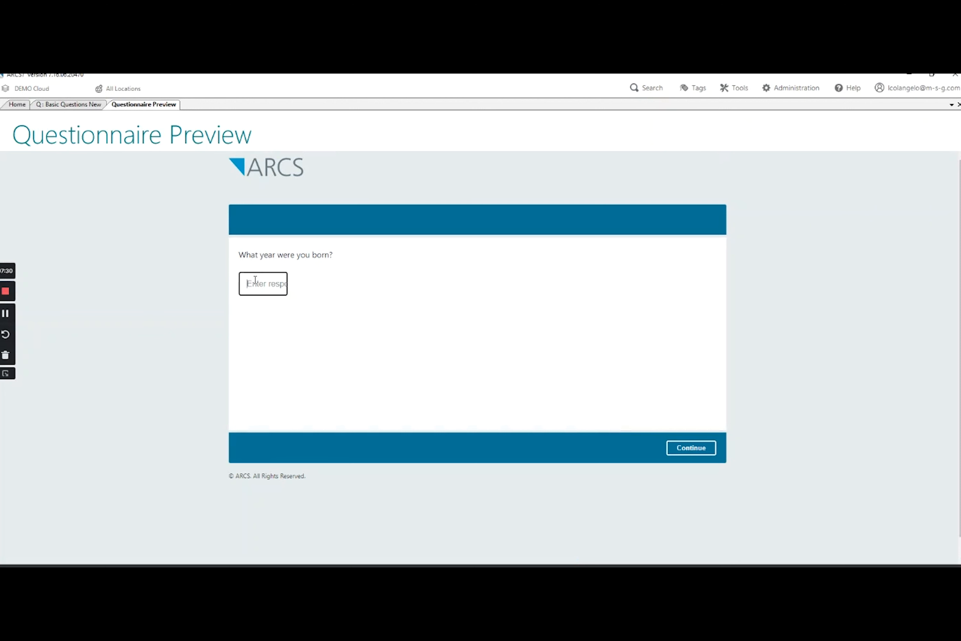
type("2000")
left_click(699, 449)
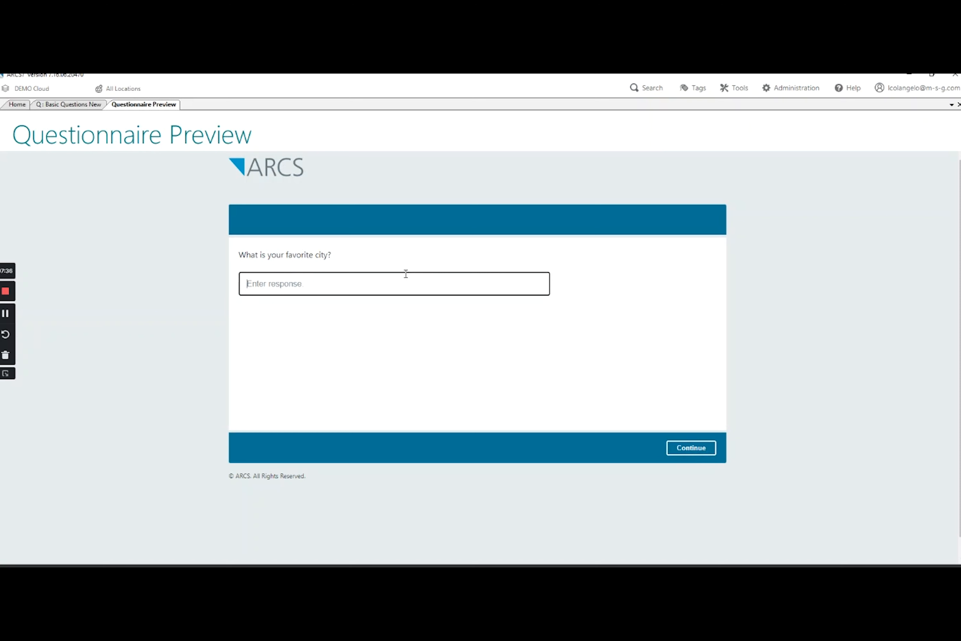
type("Paris")
left_click(678, 456)
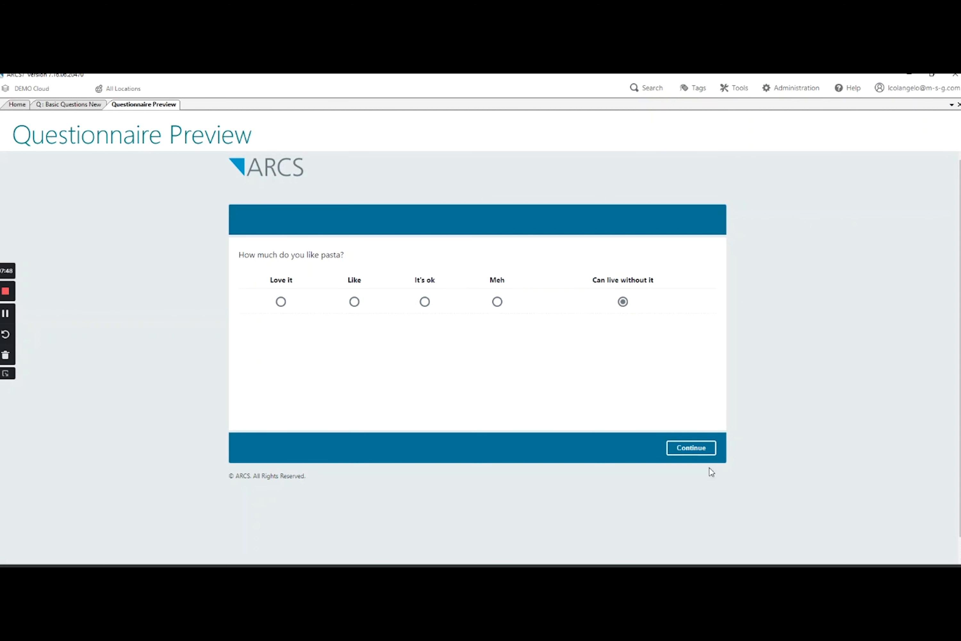
Answer the pasta scale with Can live without it, set the slider to 4 and finish the preview
left_click(700, 452)
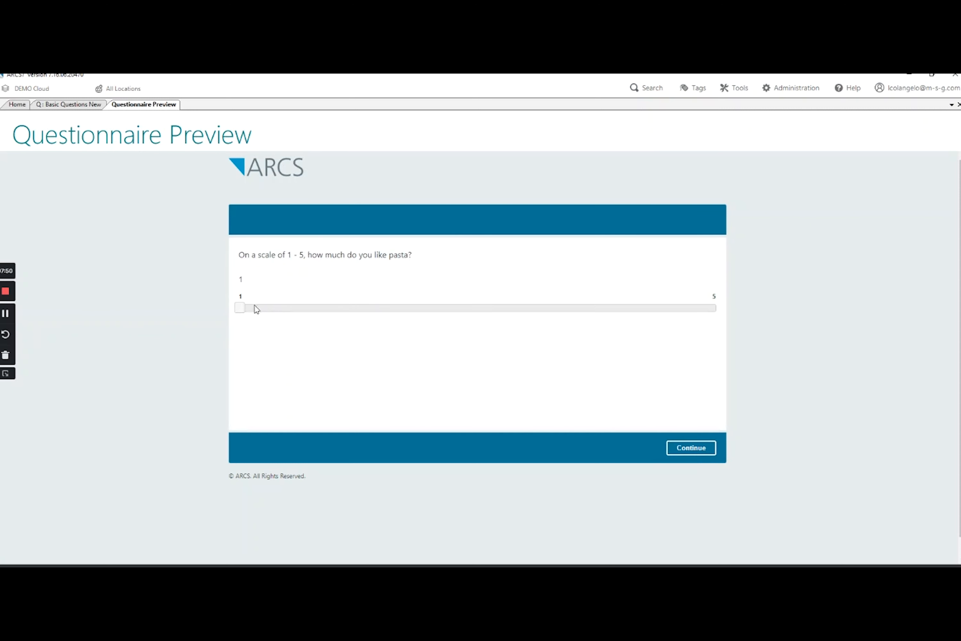
left_click_drag(247, 310, 539, 324)
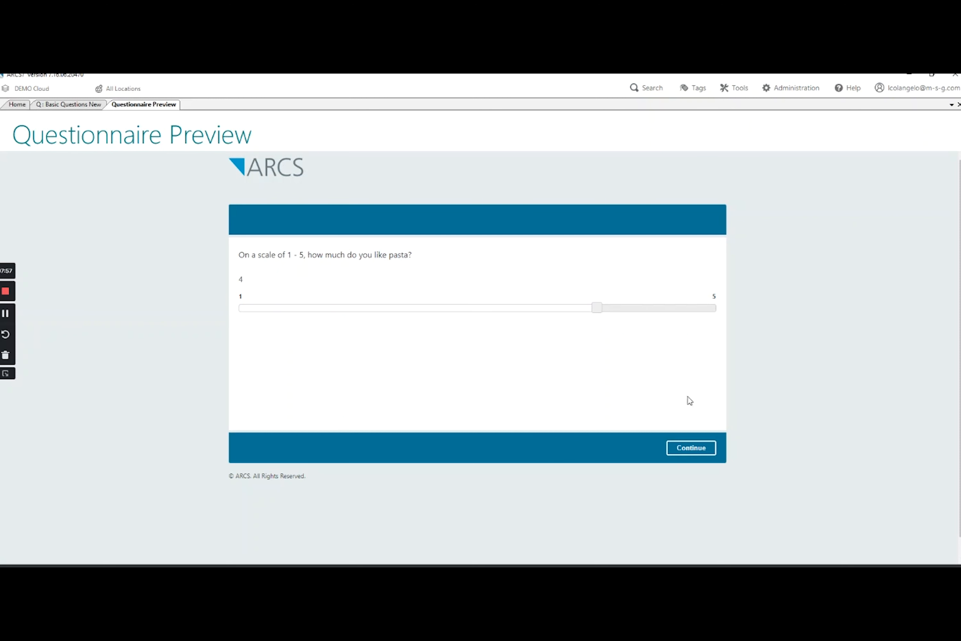
left_click(697, 452)
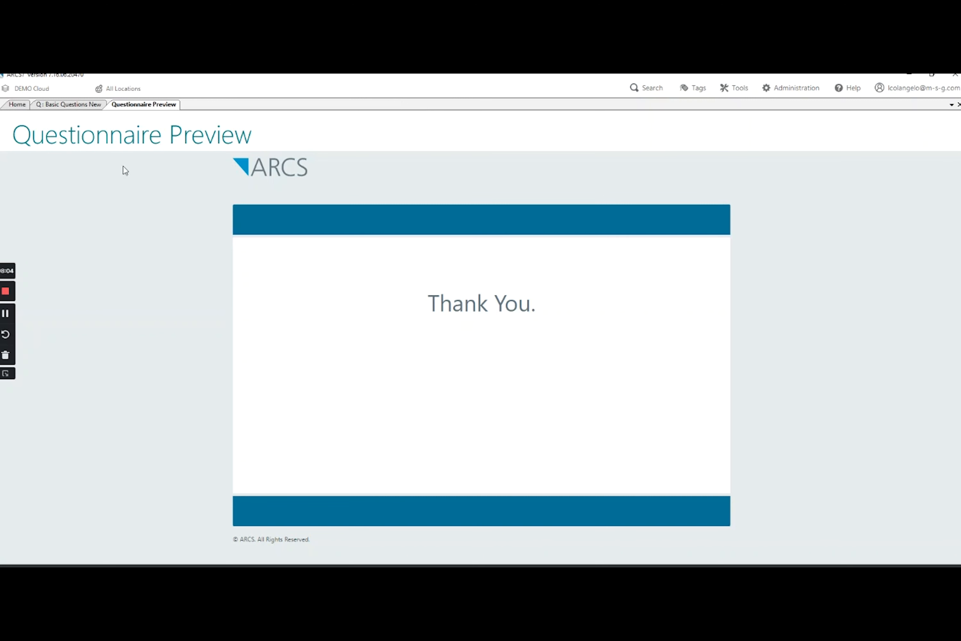
Search all studies and open the test study __TEST_STUDY_11550
left_click(20, 105)
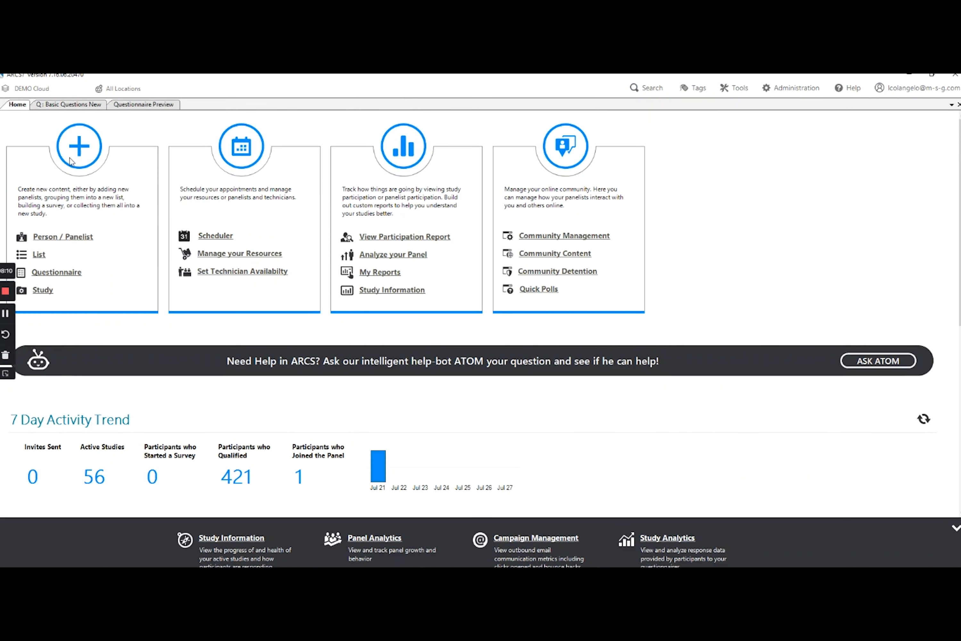
left_click(646, 88)
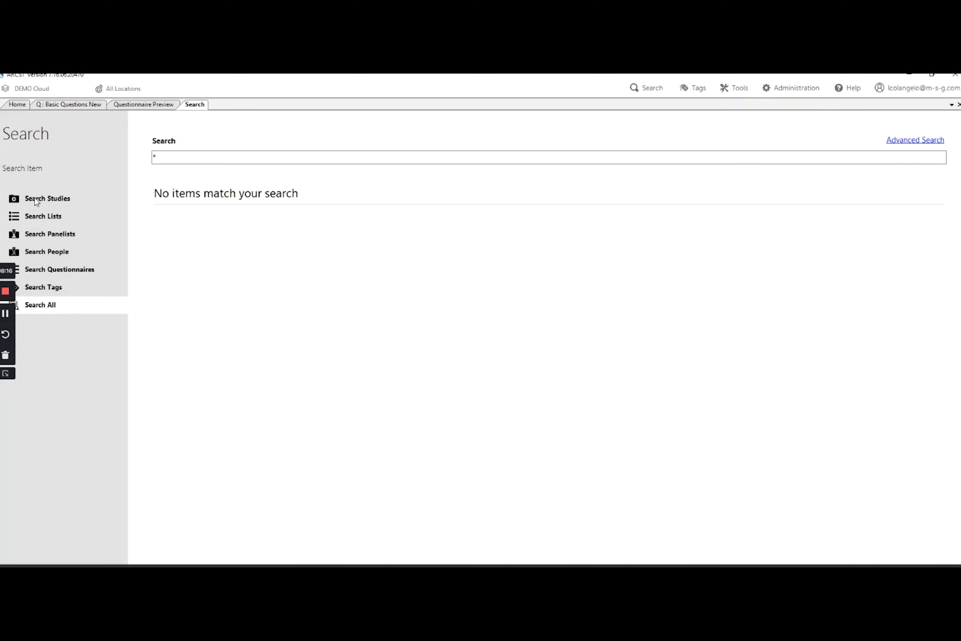
left_click(14, 202)
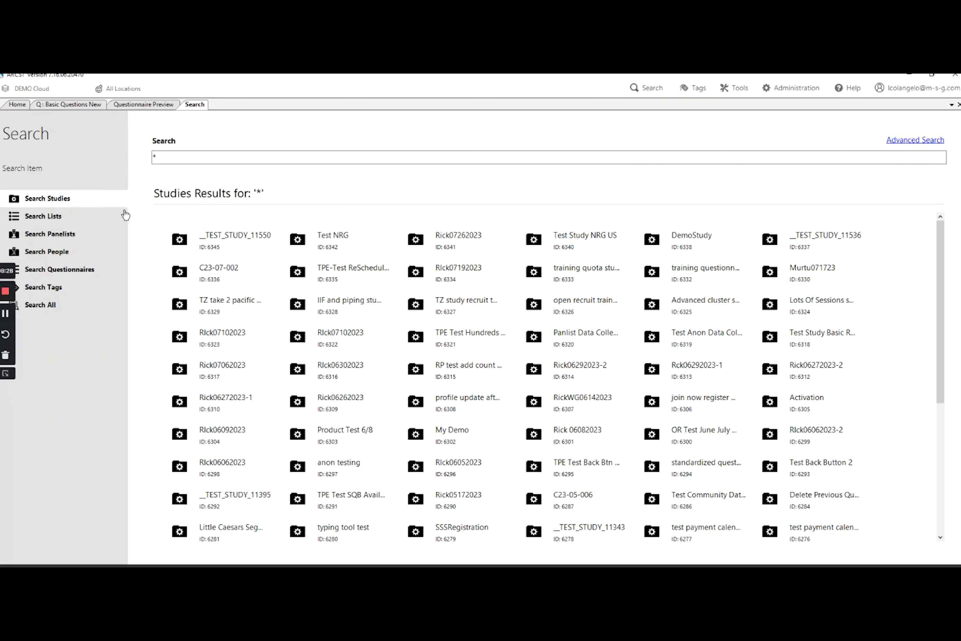
left_click(213, 239)
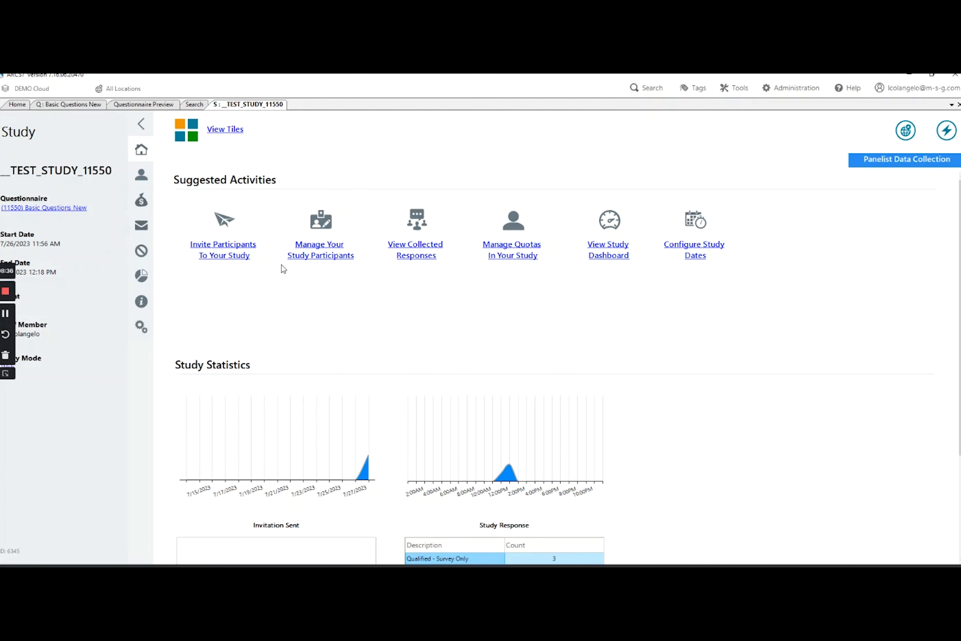
View the collected responses of only the 11550 Basic Questions New 4 questionnaire with answer text, and examine the recorded answers to its four questions
left_click(421, 251)
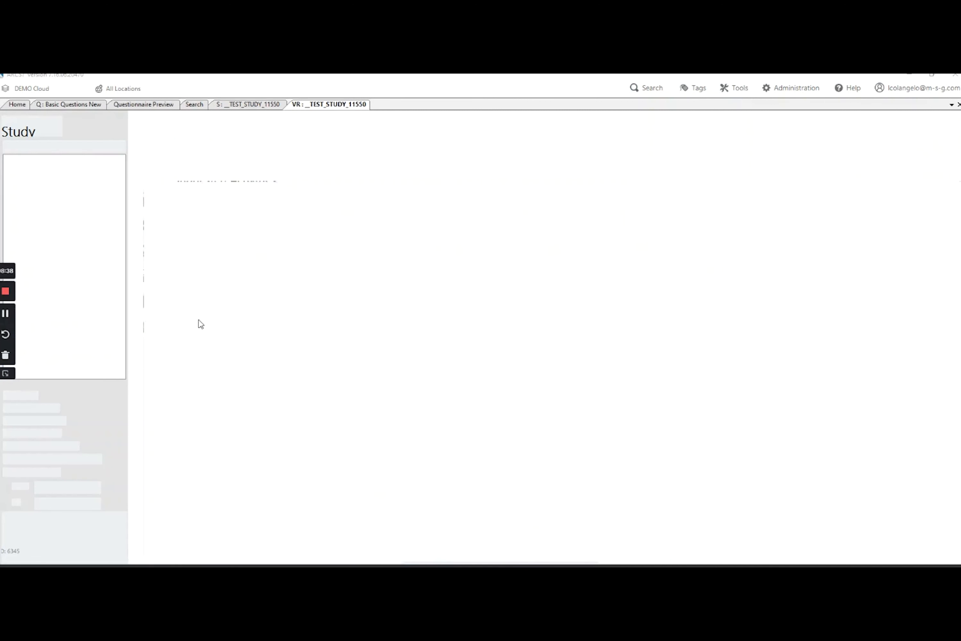
left_click(8, 161)
left_click(8, 170)
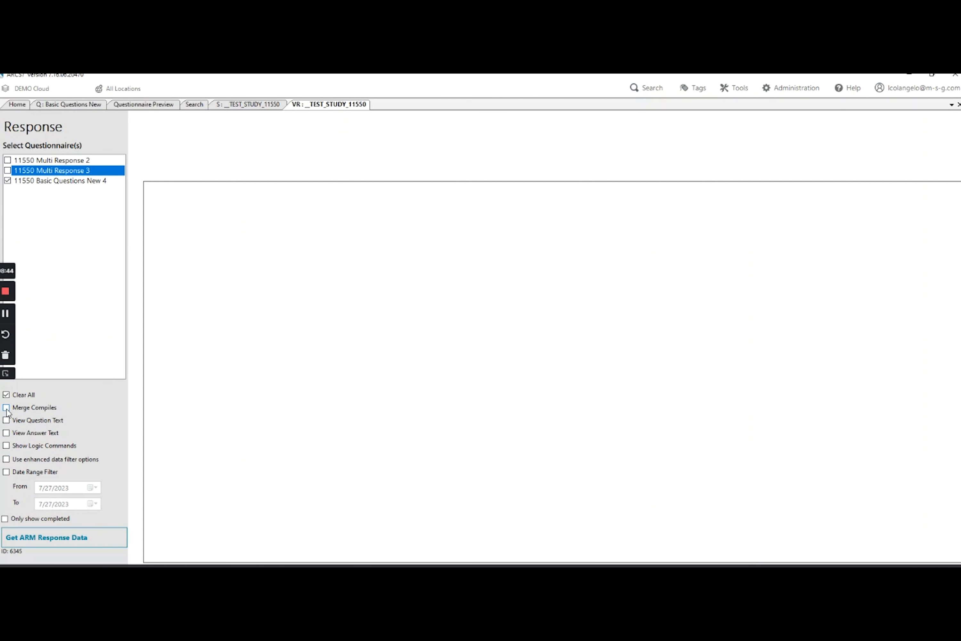
left_click(6, 434)
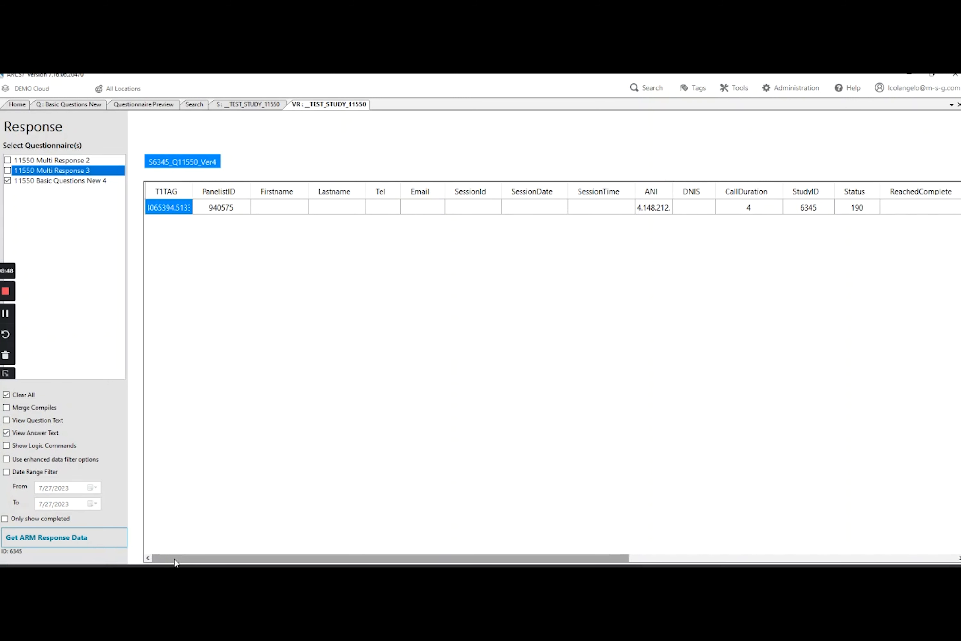
left_click_drag(173, 558, 589, 555)
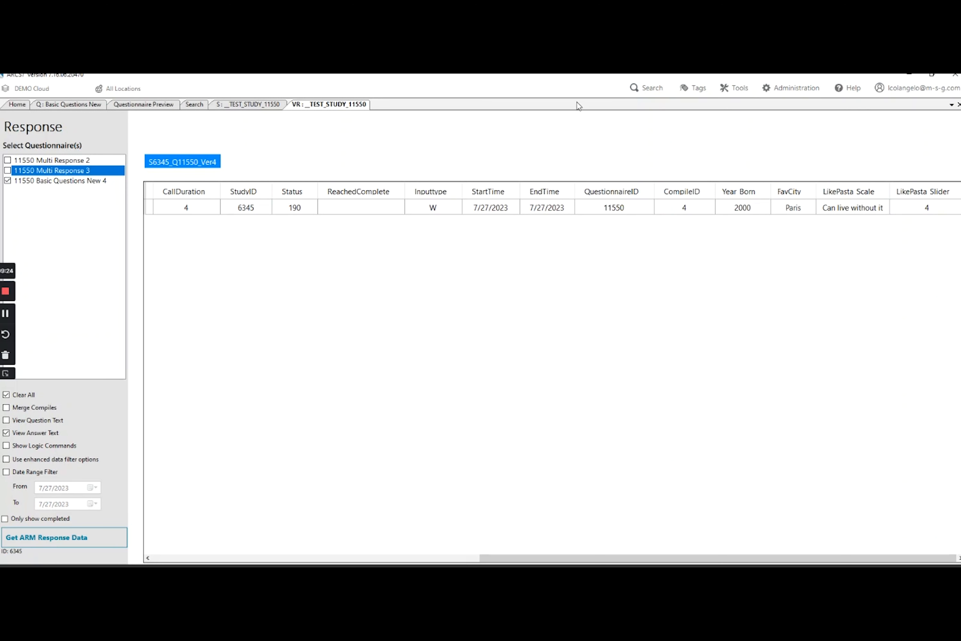
Return to the Basic Questions New questionnaire in the Questionnaire Builder
left_click(159, 104)
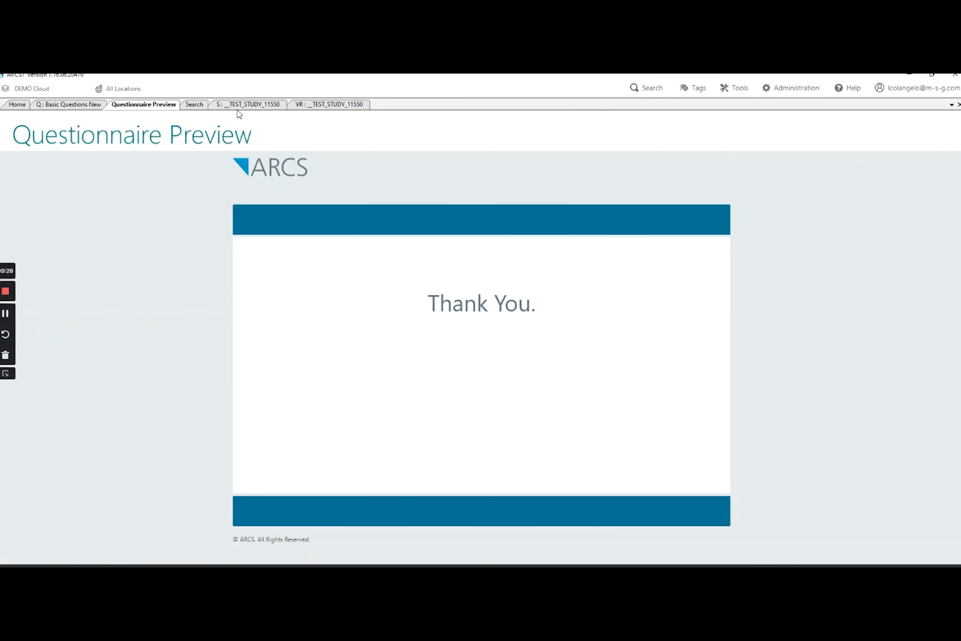
left_click(86, 108)
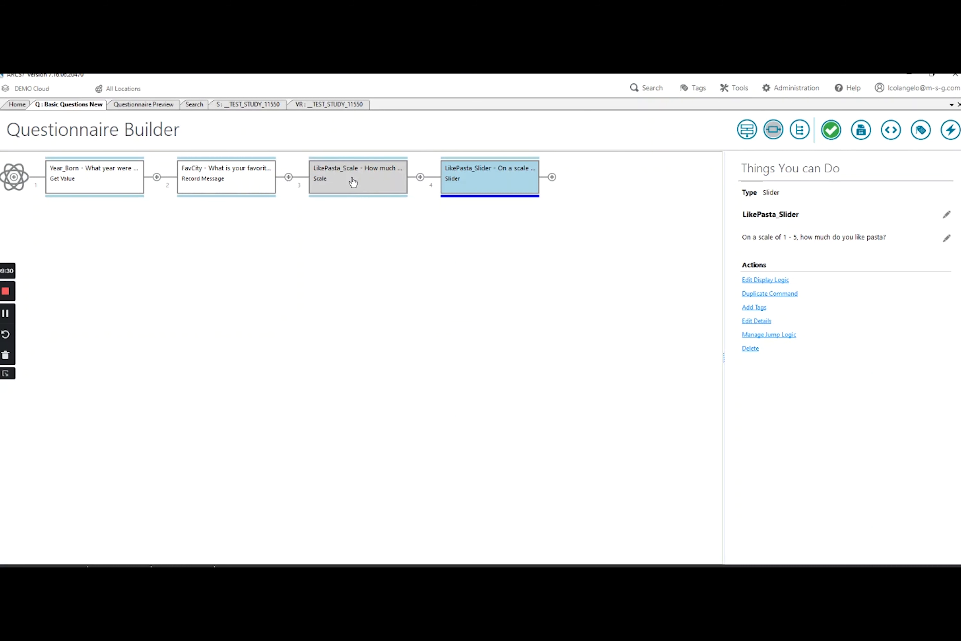